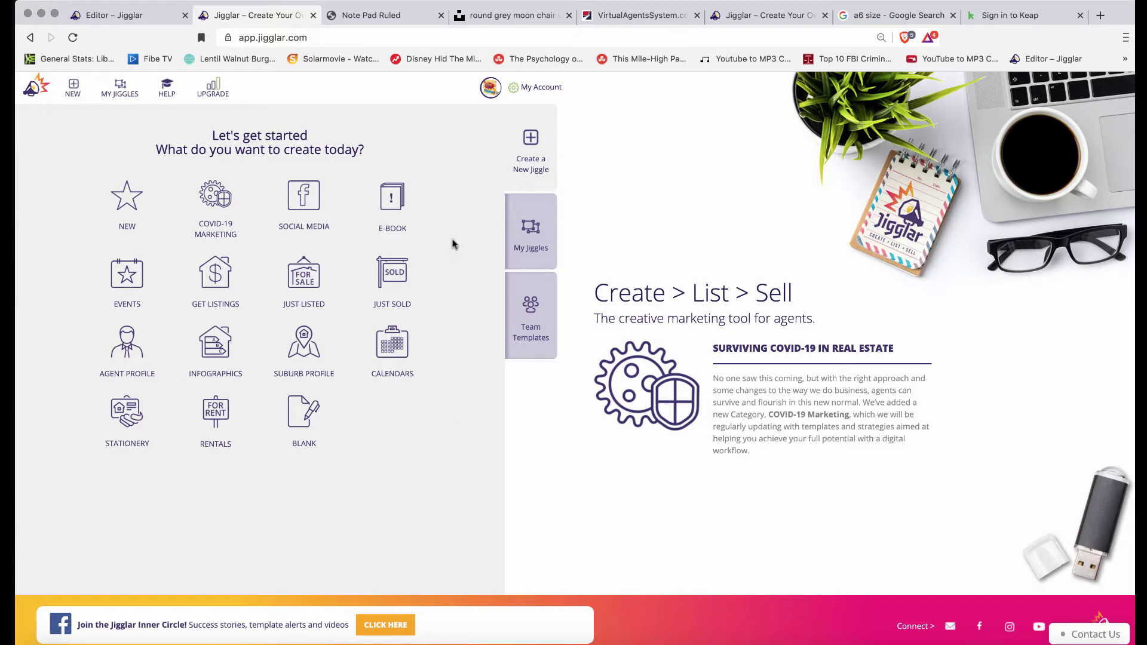
Browse the Stationery templates down to A6 Portrait and open the Branded Notebook ruled notepad
{"action": "left_click", "coordinate": [125, 414]}
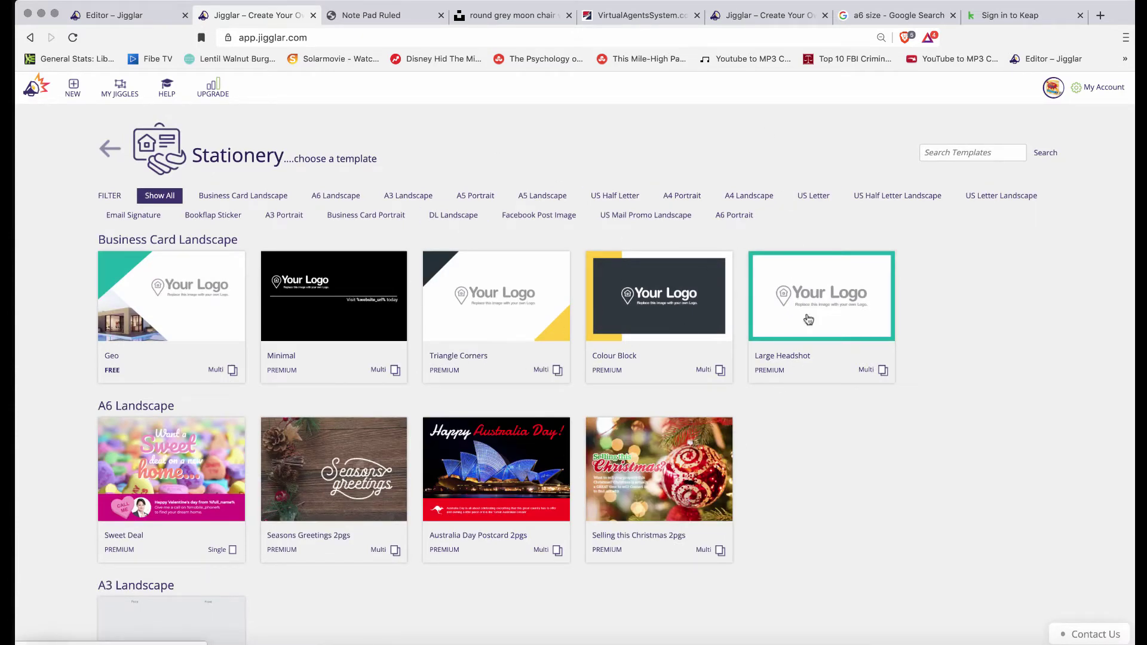
{"action": "scroll", "coordinate": [721, 191], "scroll_direction": "down", "scroll_amount": 8}
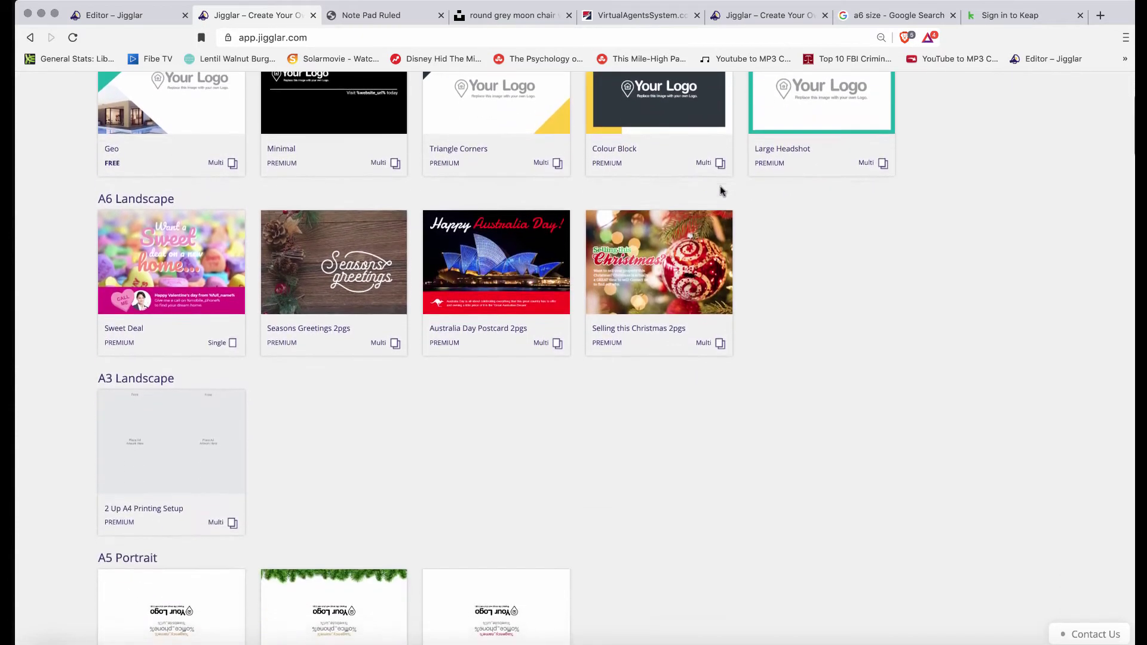
{"action": "scroll", "coordinate": [721, 191], "scroll_direction": "down", "scroll_amount": 15}
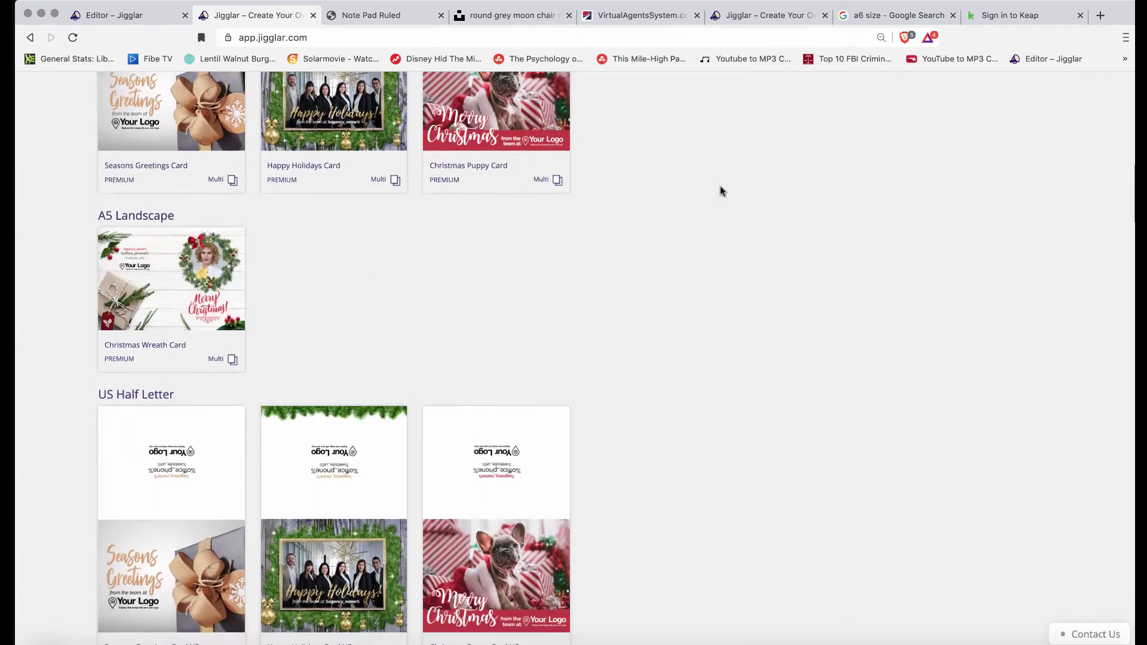
{"action": "scroll", "coordinate": [739, 204], "scroll_direction": "down", "scroll_amount": 3}
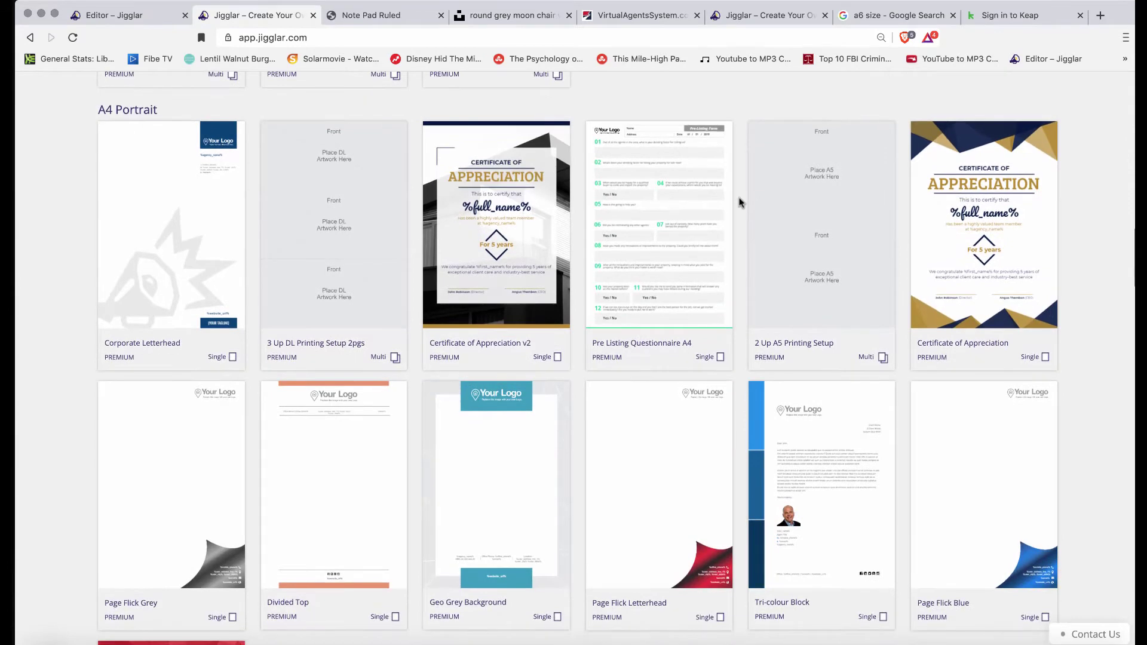
{"action": "scroll", "coordinate": [739, 202], "scroll_direction": "down", "scroll_amount": 4}
{"action": "scroll", "coordinate": [740, 202], "scroll_direction": "down", "scroll_amount": 1}
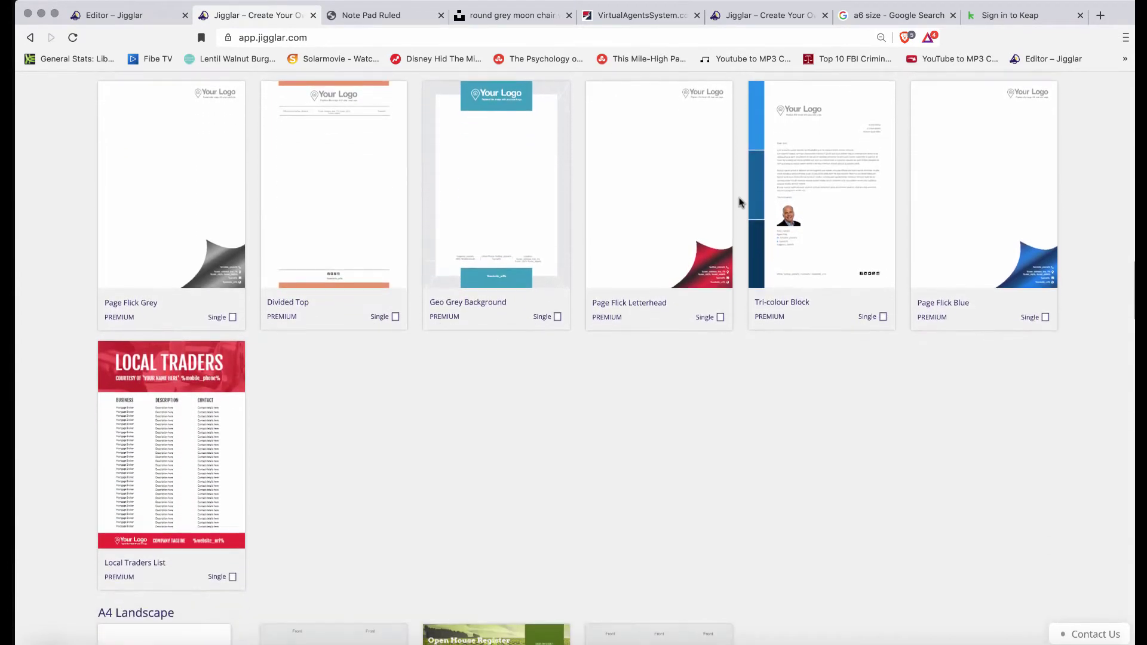
{"action": "scroll", "coordinate": [739, 202], "scroll_direction": "up", "scroll_amount": 10}
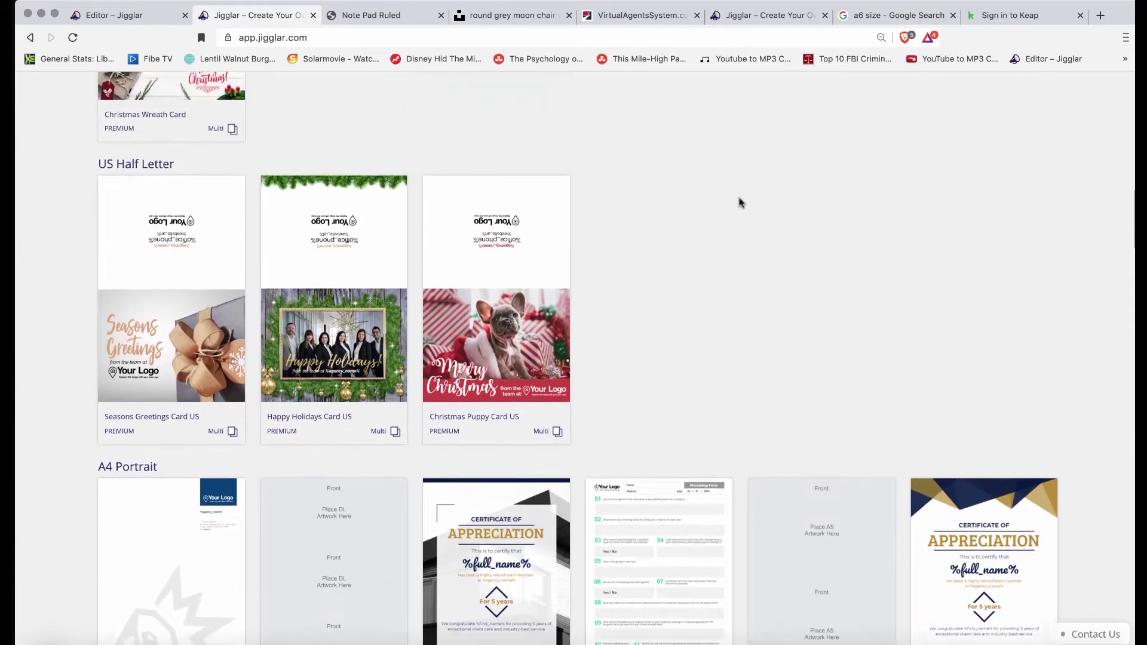
{"action": "scroll", "coordinate": [739, 202], "scroll_direction": "down", "scroll_amount": 5}
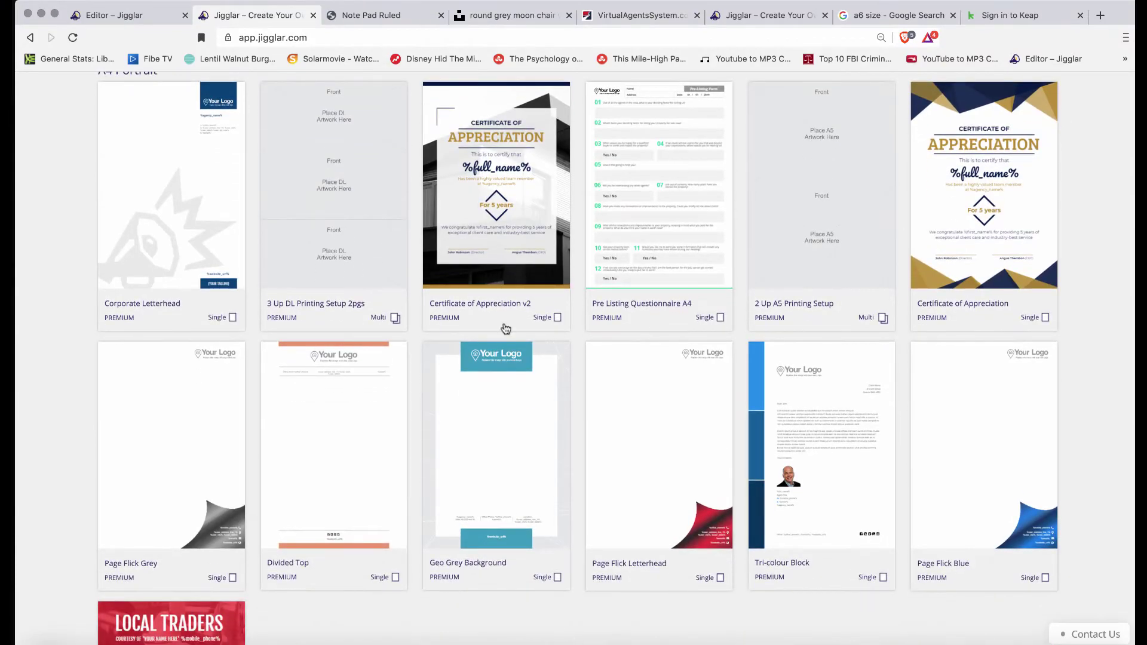
{"action": "scroll", "coordinate": [605, 357], "scroll_direction": "down", "scroll_amount": 15}
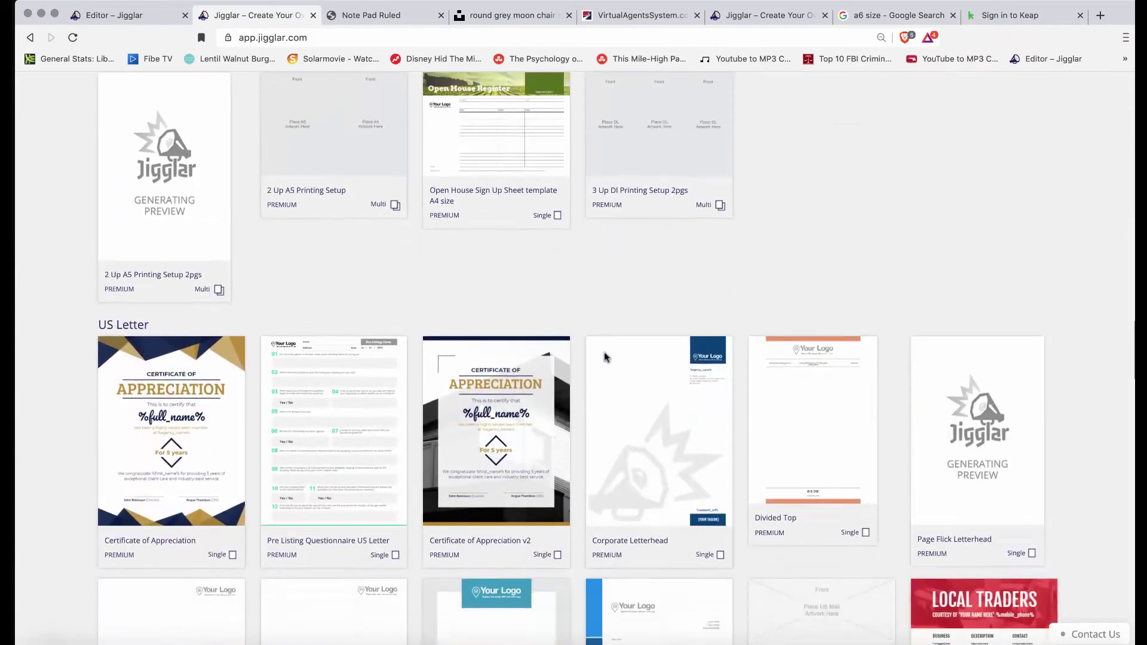
{"action": "scroll", "coordinate": [605, 357], "scroll_direction": "down", "scroll_amount": 15}
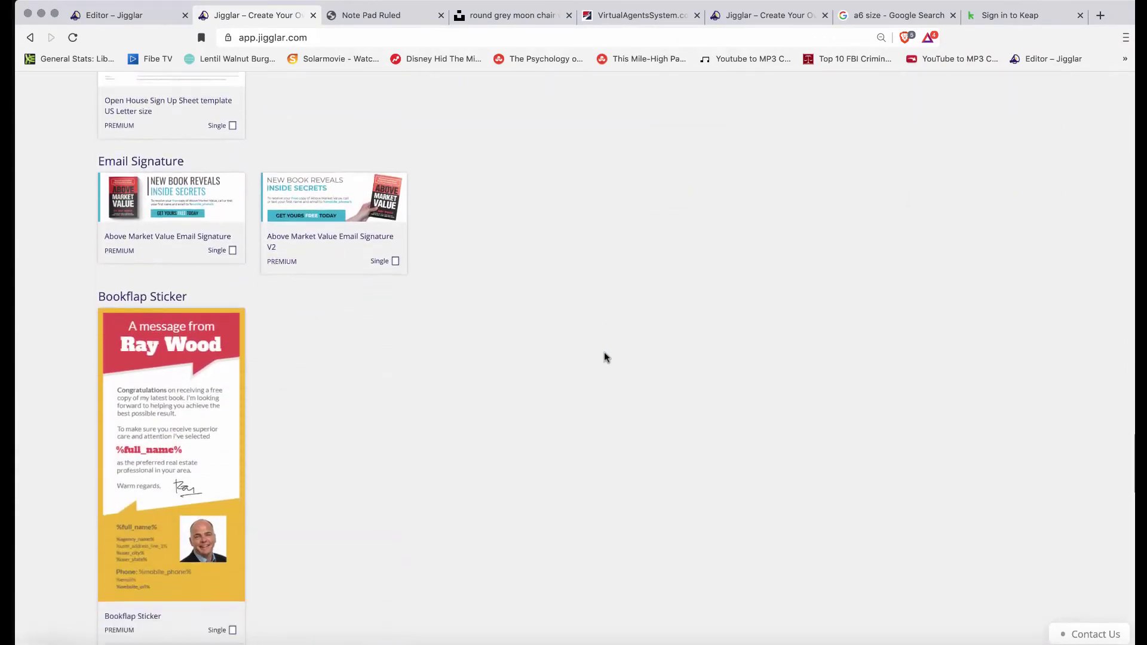
{"action": "scroll", "coordinate": [604, 353], "scroll_direction": "down", "scroll_amount": 15}
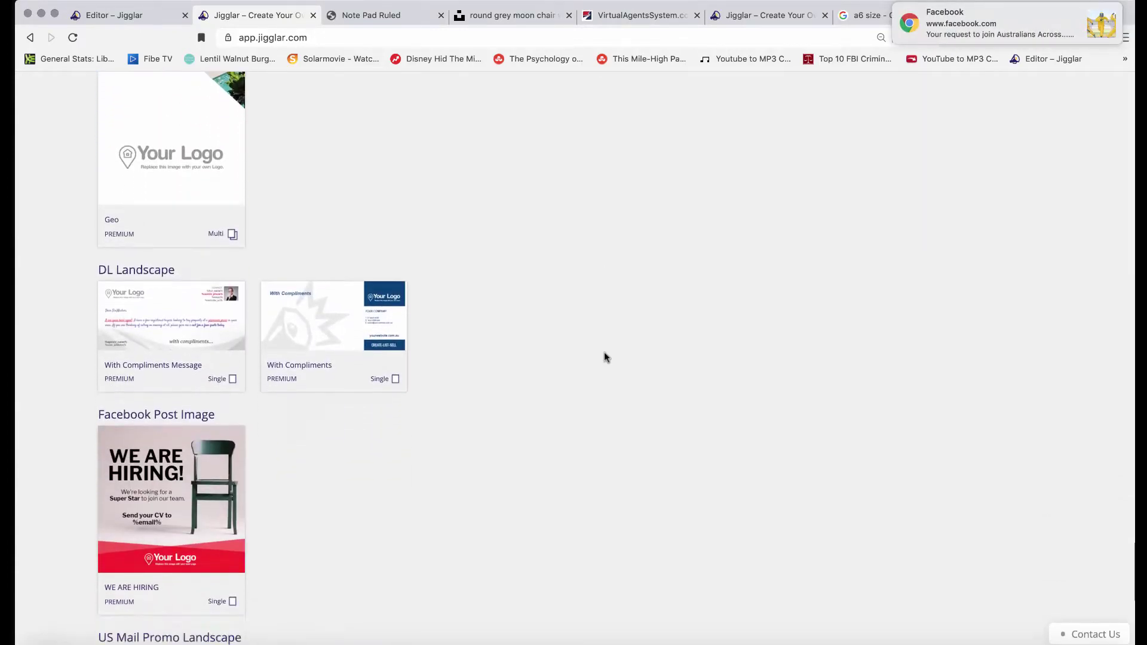
{"action": "scroll", "coordinate": [604, 352], "scroll_direction": "down", "scroll_amount": 5}
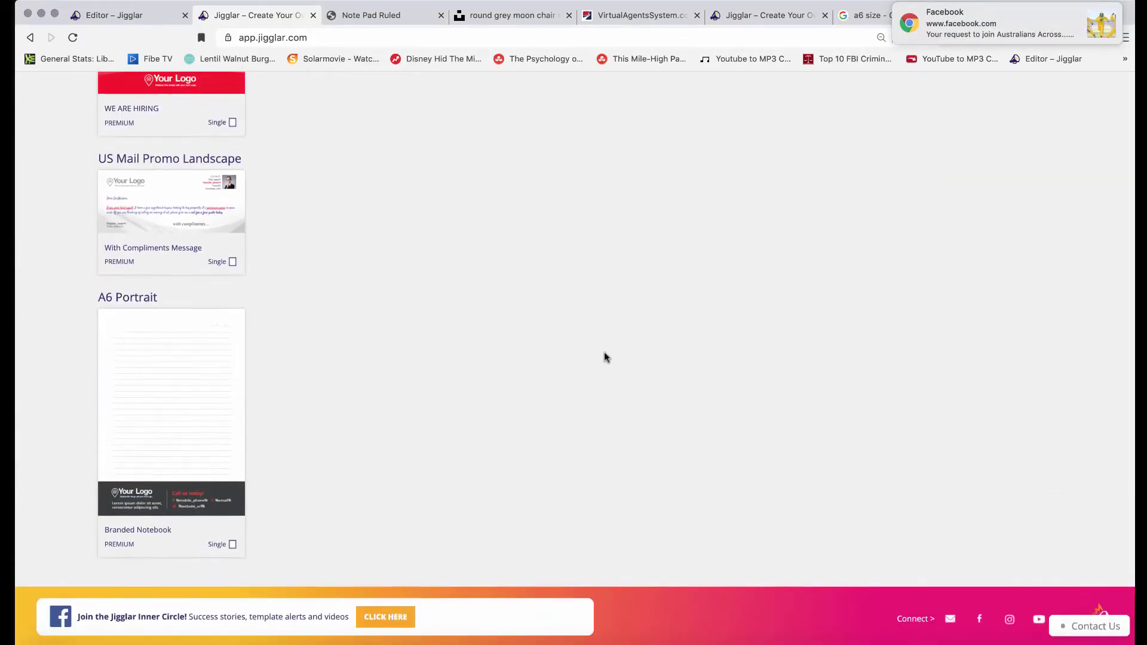
{"action": "left_click", "coordinate": [167, 418]}
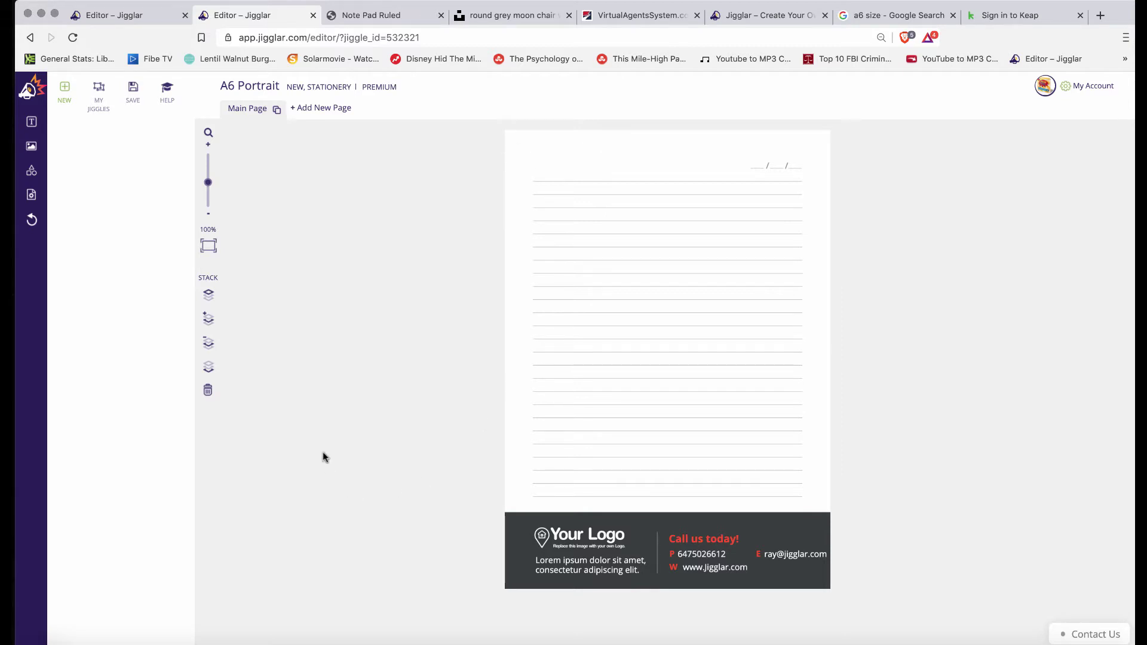
Delete the placeholder 'Your Logo' image from the dark footer
{"action": "left_click", "coordinate": [585, 538]}
{"action": "key", "text": "Delete"}
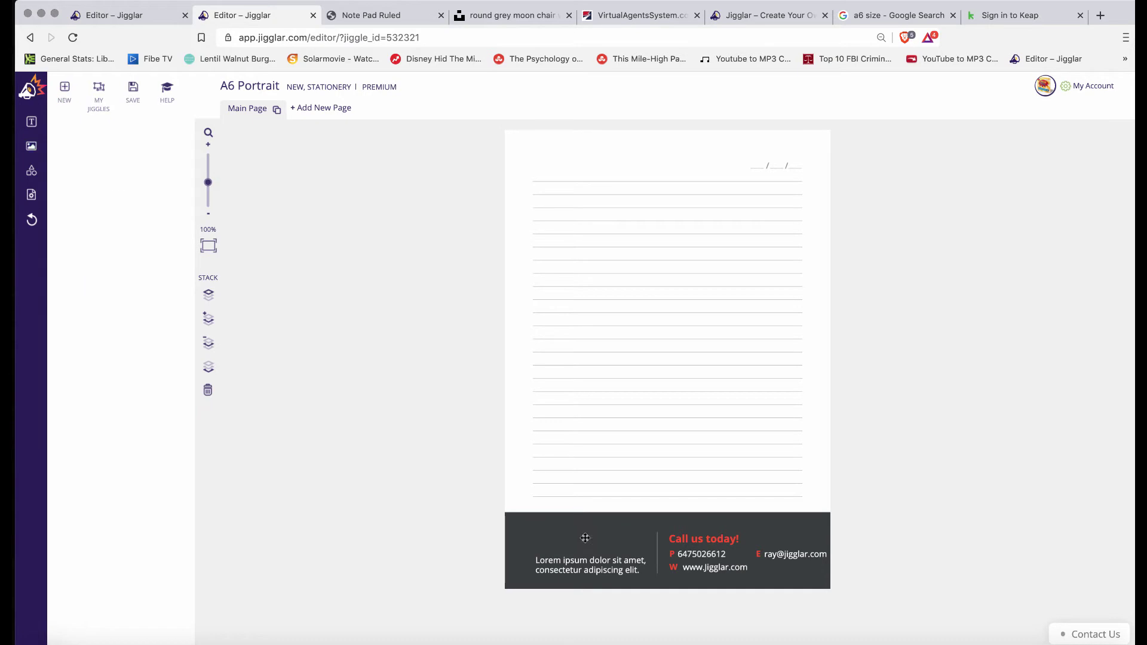
{"action": "left_click", "coordinate": [31, 148]}
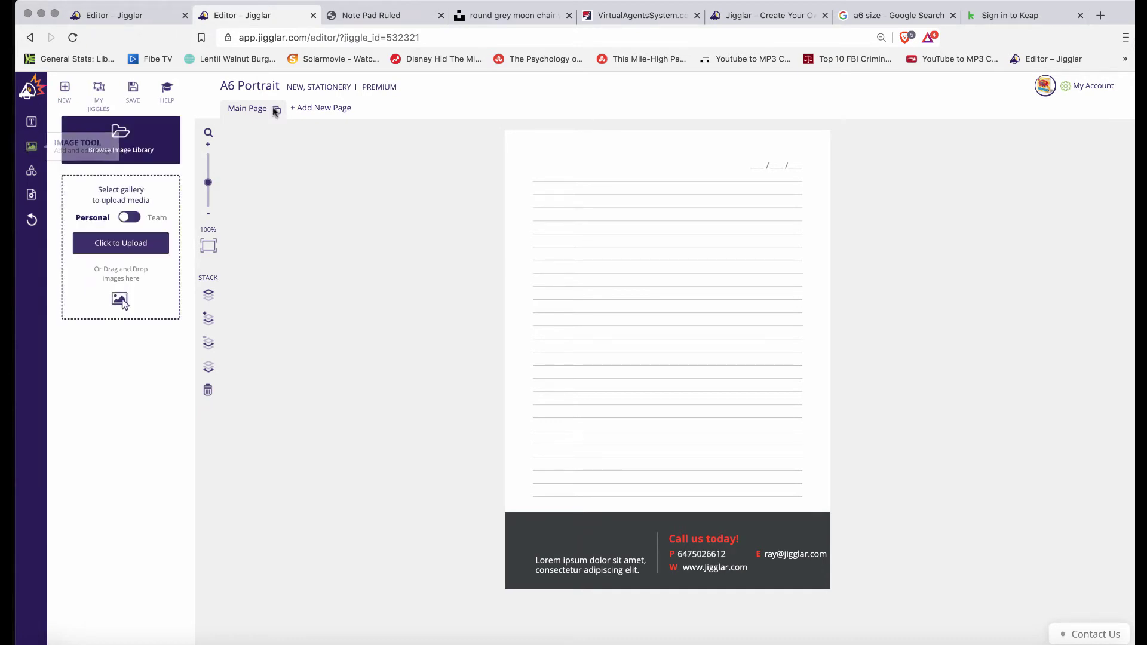
Insert the RE/MAX balloon image from My Library onto the notepad page
{"action": "left_click", "coordinate": [119, 146]}
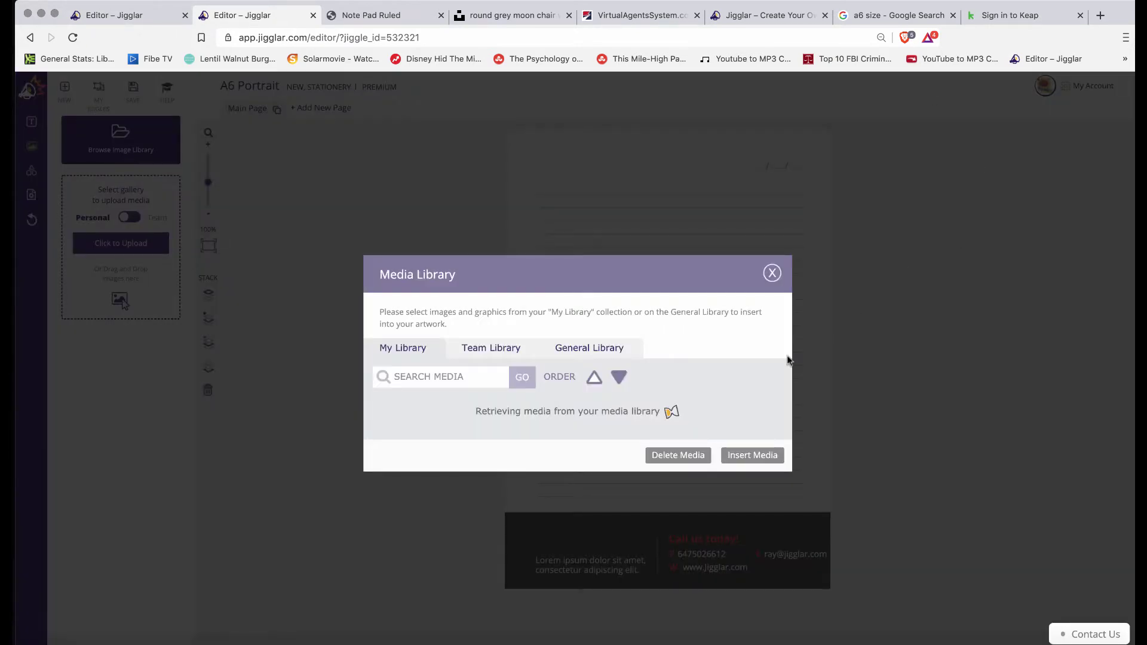
{"action": "scroll", "coordinate": [637, 405], "scroll_direction": "down", "scroll_amount": 4}
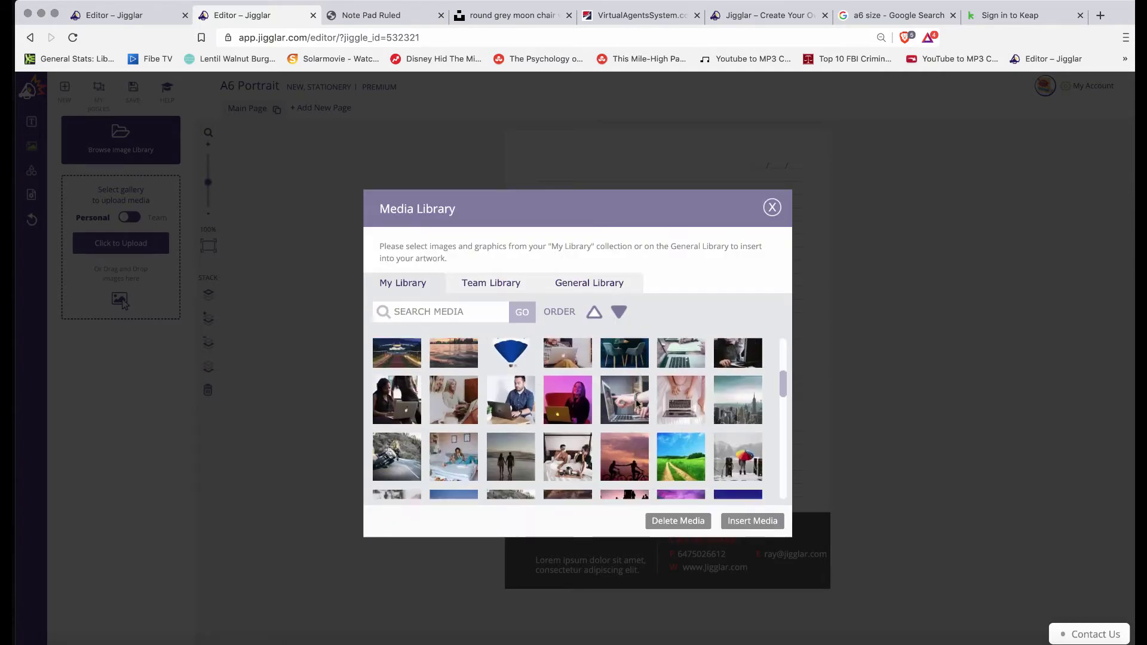
{"action": "left_click", "coordinate": [512, 392]}
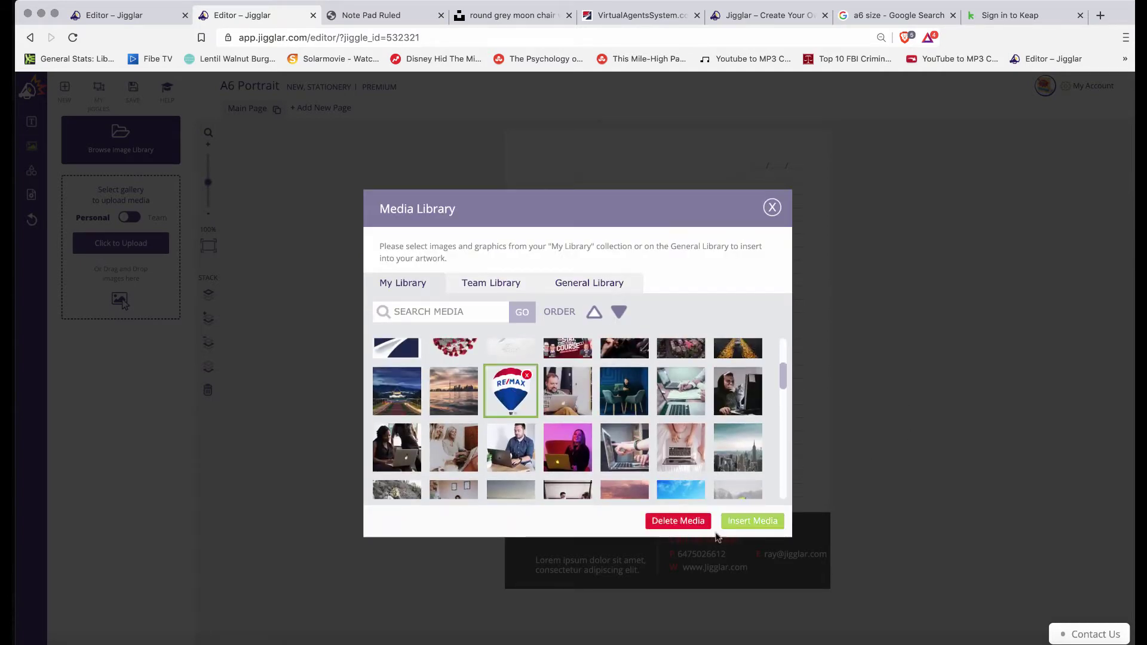
{"action": "left_click", "coordinate": [742, 522]}
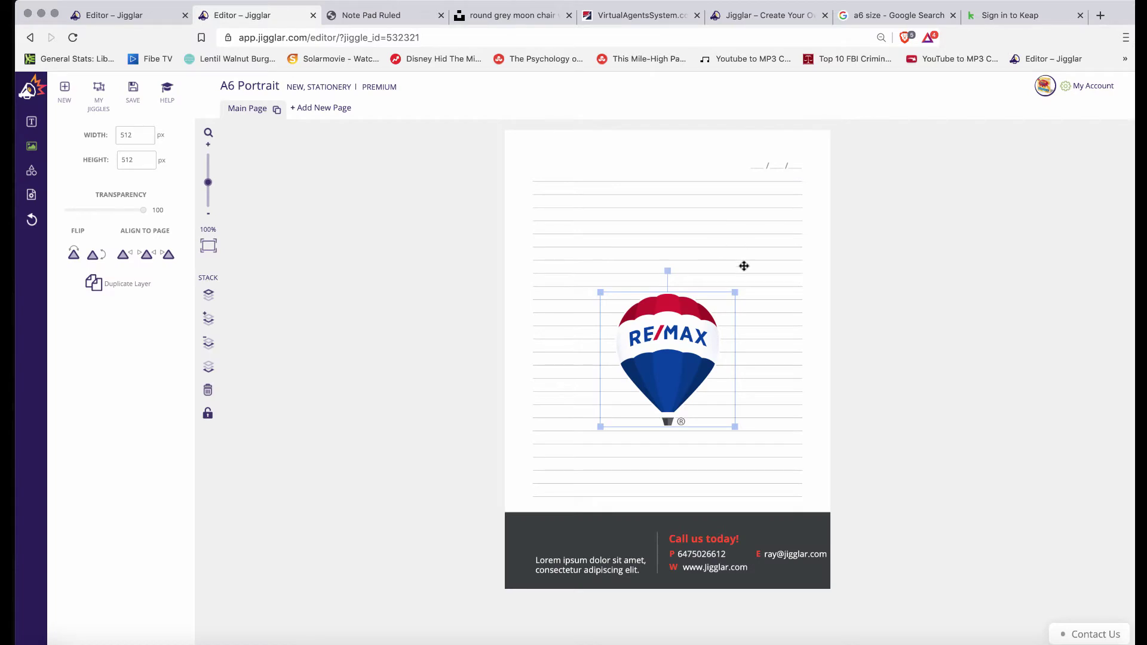
{"action": "left_click_drag", "start_coordinate": [733, 288], "coordinate": [722, 307]}
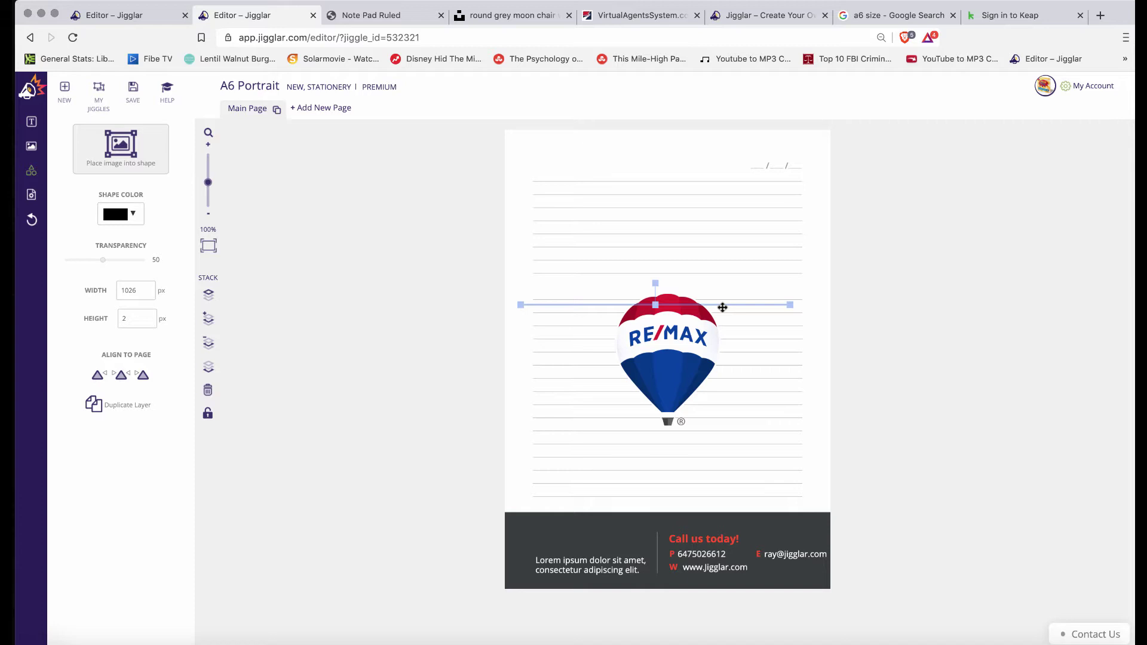
Restore the ruled lines and place the RE/MAX balloon at 342 × 342 px in the lower-left corner
{"action": "left_click", "coordinate": [31, 221]}
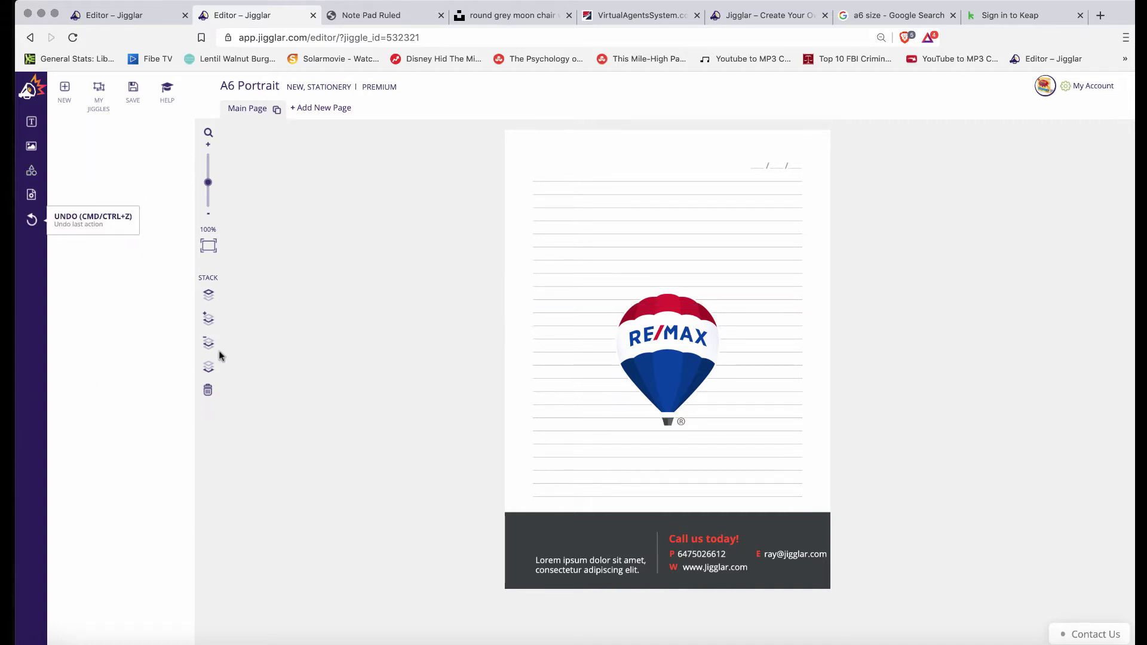
{"action": "mouse_move", "coordinate": [291, 644]}
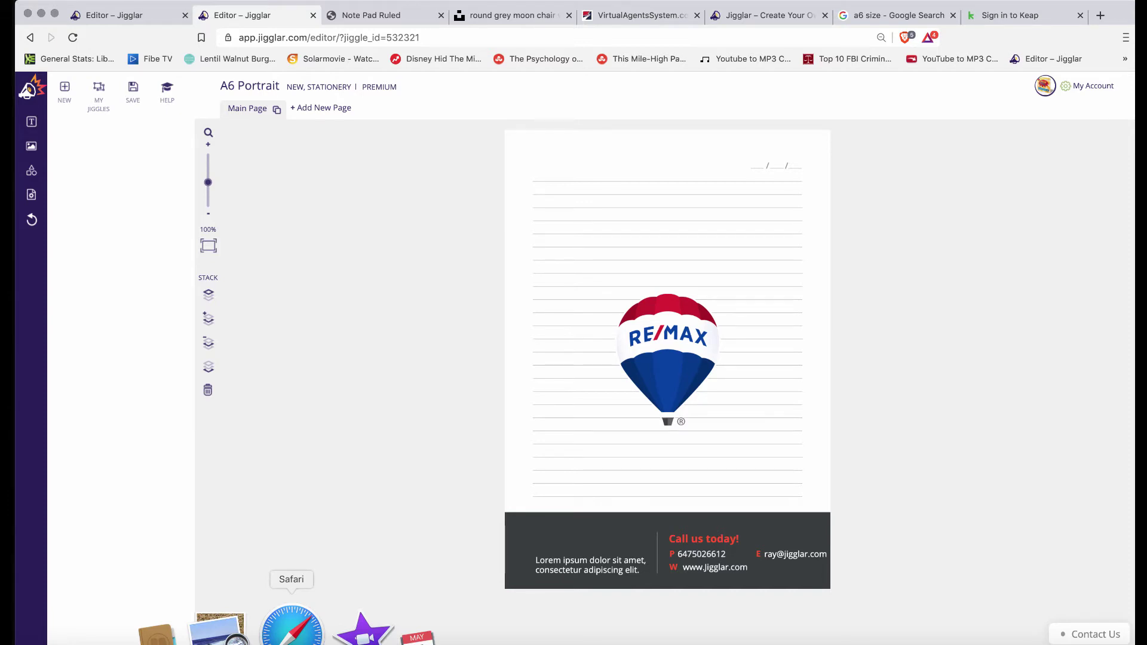
{"action": "left_click", "coordinate": [674, 183]}
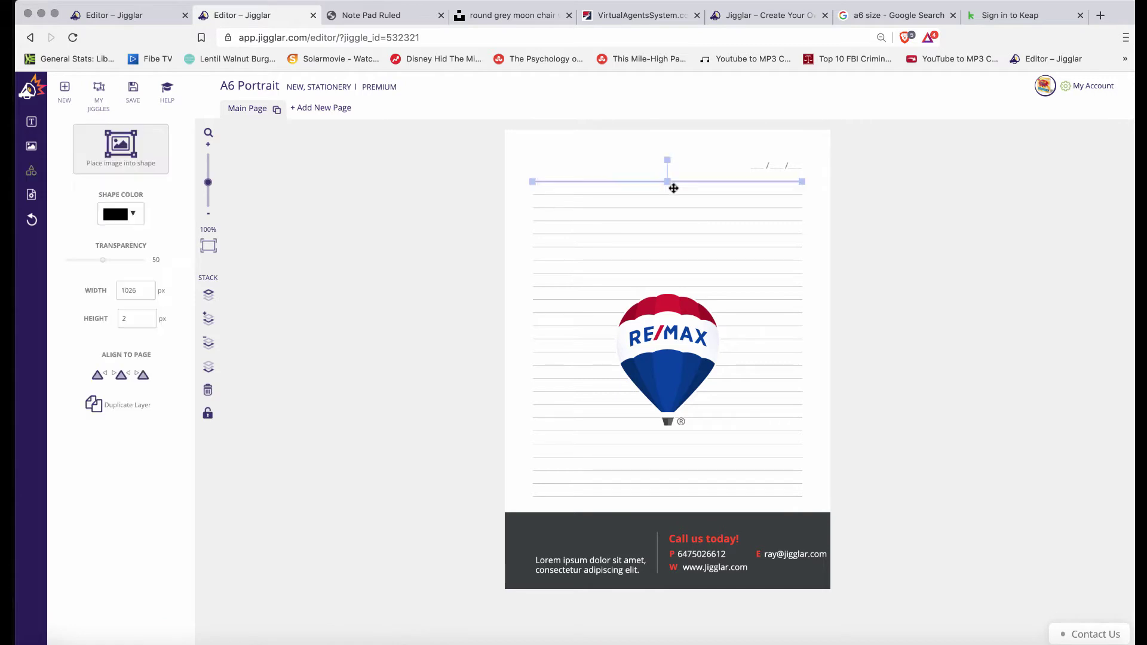
{"action": "left_click_drag", "start_coordinate": [673, 188], "coordinate": [690, 267]}
{"action": "key", "text": "super+z"}
{"action": "left_click", "coordinate": [1058, 253]}
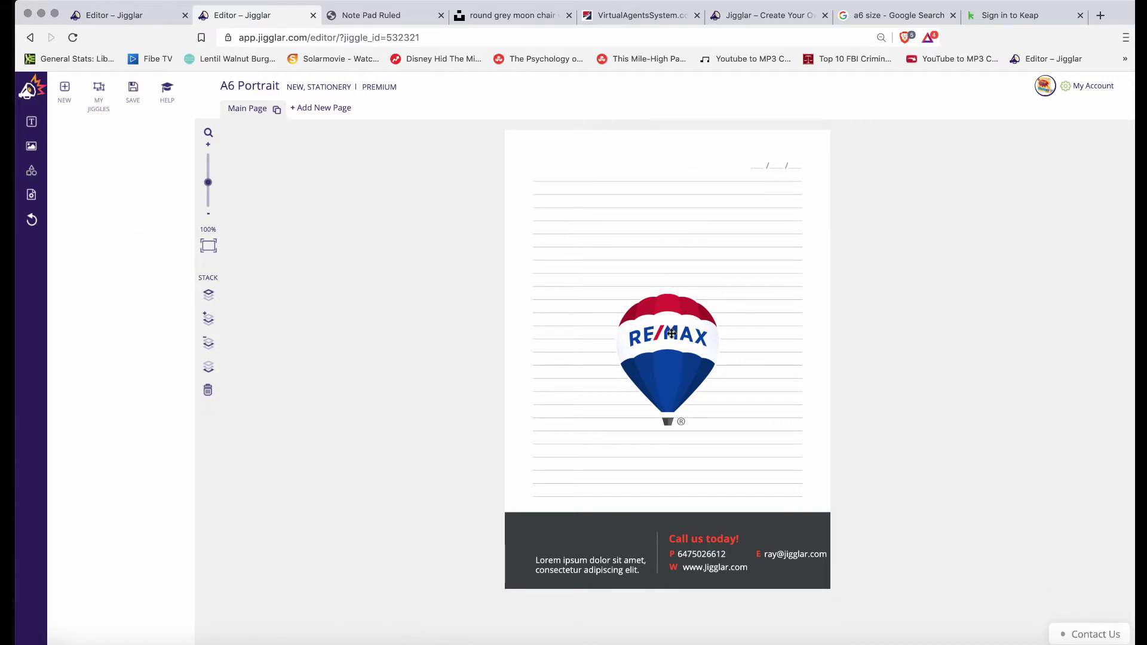
{"action": "left_click_drag", "start_coordinate": [668, 337], "coordinate": [582, 441]}
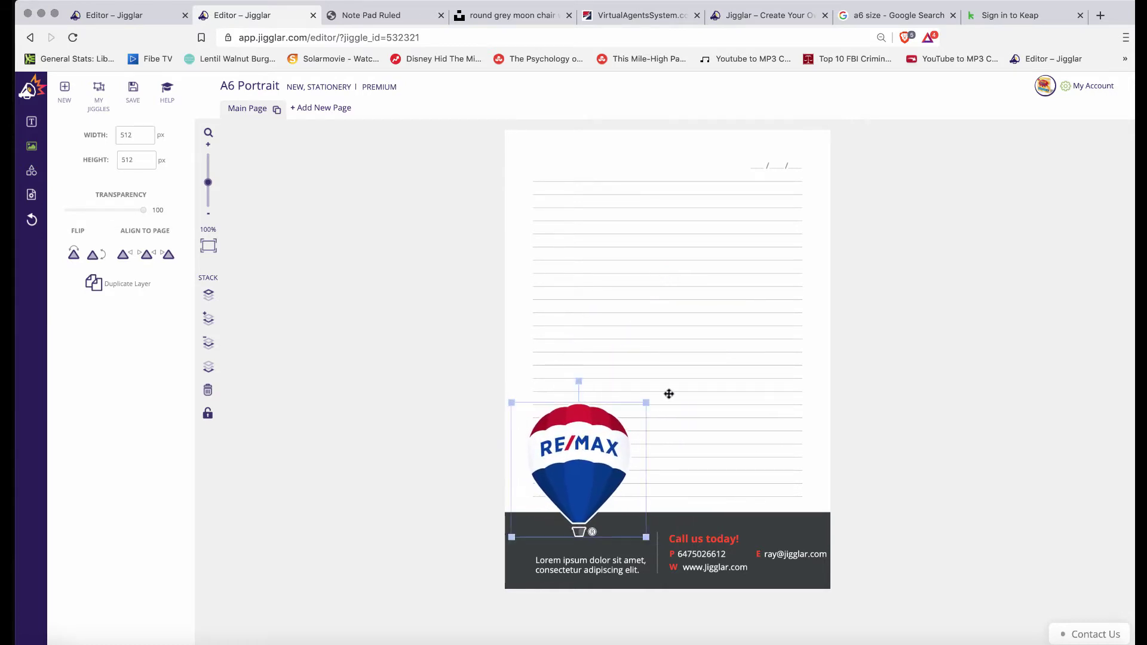
{"action": "left_click_drag", "start_coordinate": [643, 403], "coordinate": [584, 469]}
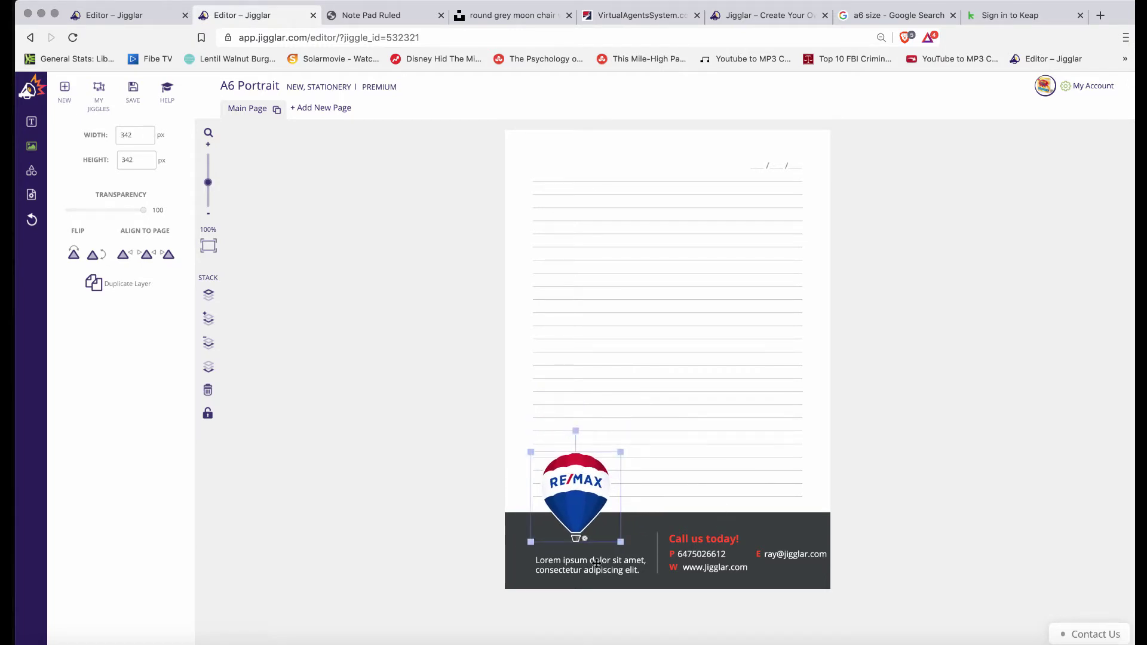
Make the footer team name font size 12 and bold
{"action": "double_click", "coordinate": [596, 563]}
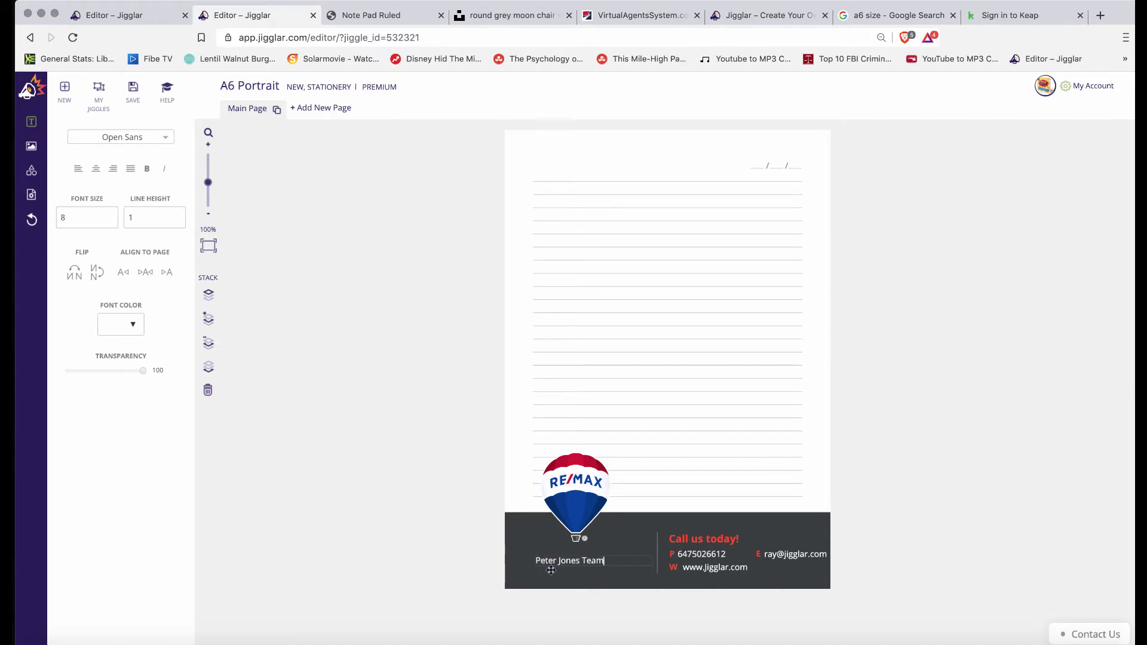
{"action": "left_click", "coordinate": [578, 569]}
{"action": "double_click", "coordinate": [578, 563]}
{"action": "left_click", "coordinate": [170, 140]}
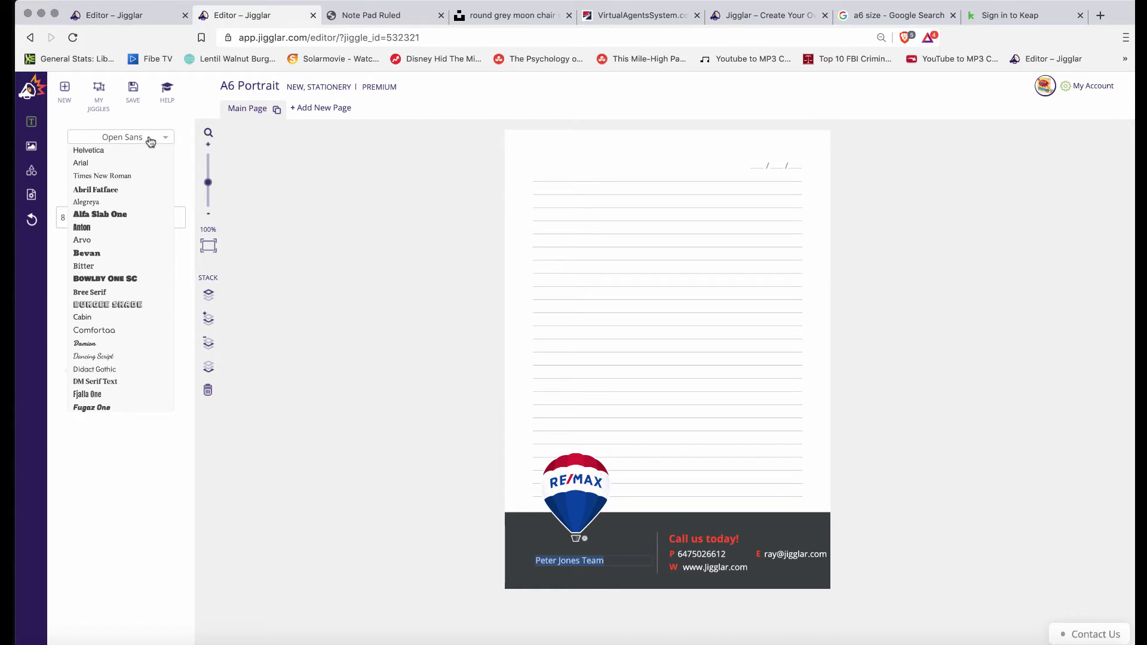
{"action": "left_click", "coordinate": [183, 135]}
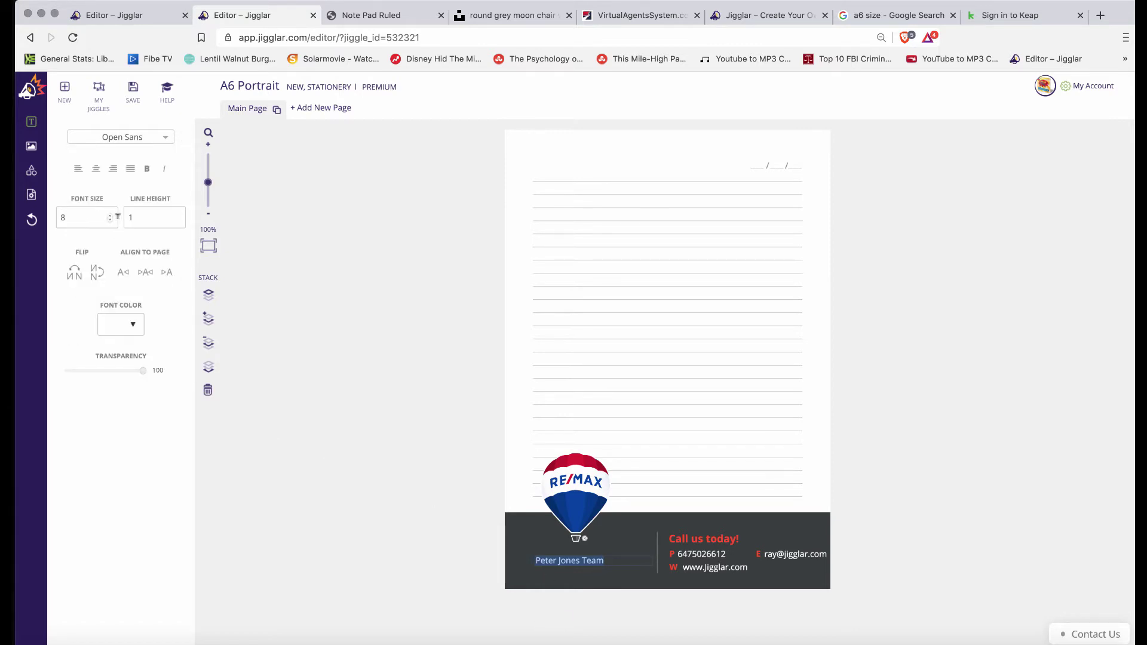
{"action": "left_click", "coordinate": [109, 215]}
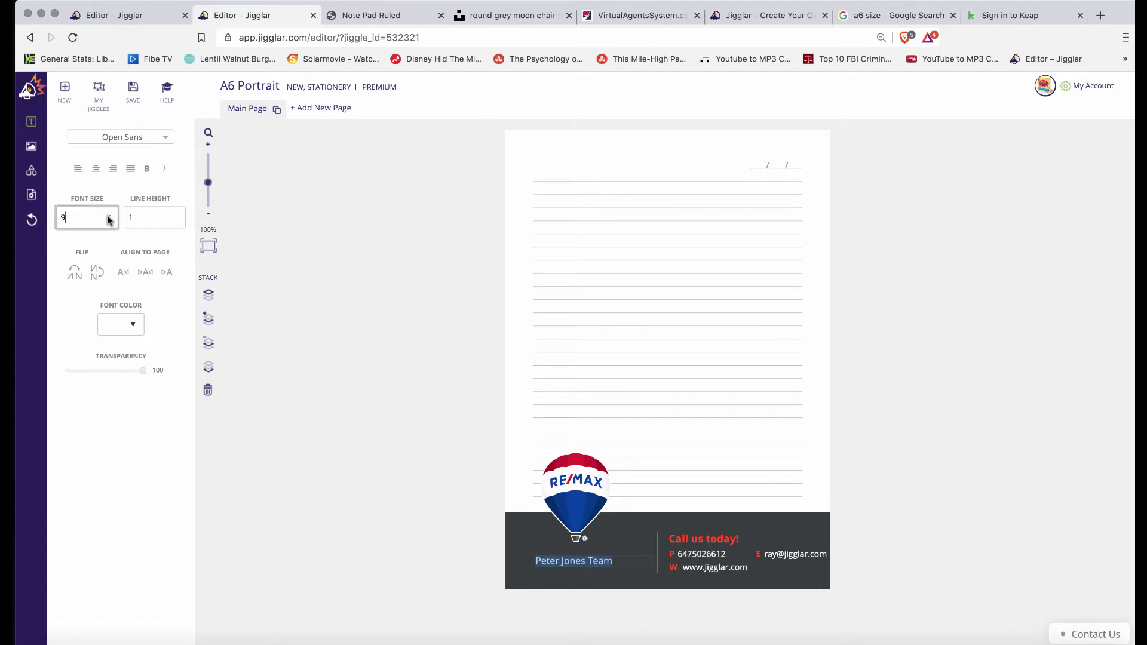
{"action": "left_click", "coordinate": [108, 216]}
{"action": "left_click", "coordinate": [109, 215]}
{"action": "left_click", "coordinate": [108, 215]}
{"action": "left_click", "coordinate": [150, 169]}
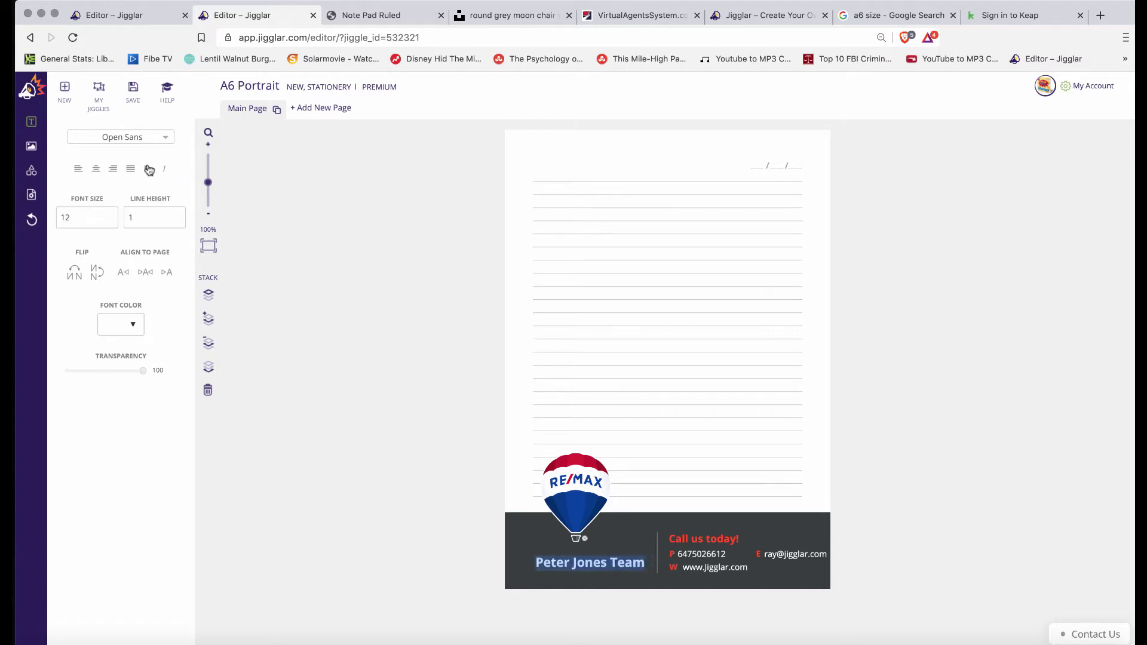
Nudge the team name and the RE/MAX balloon slightly to the left
{"action": "left_click", "coordinate": [604, 609]}
{"action": "left_click_drag", "start_coordinate": [597, 568], "coordinate": [584, 563]}
{"action": "left_click_drag", "start_coordinate": [583, 480], "coordinate": [562, 484]}
{"action": "left_click", "coordinate": [986, 449]}
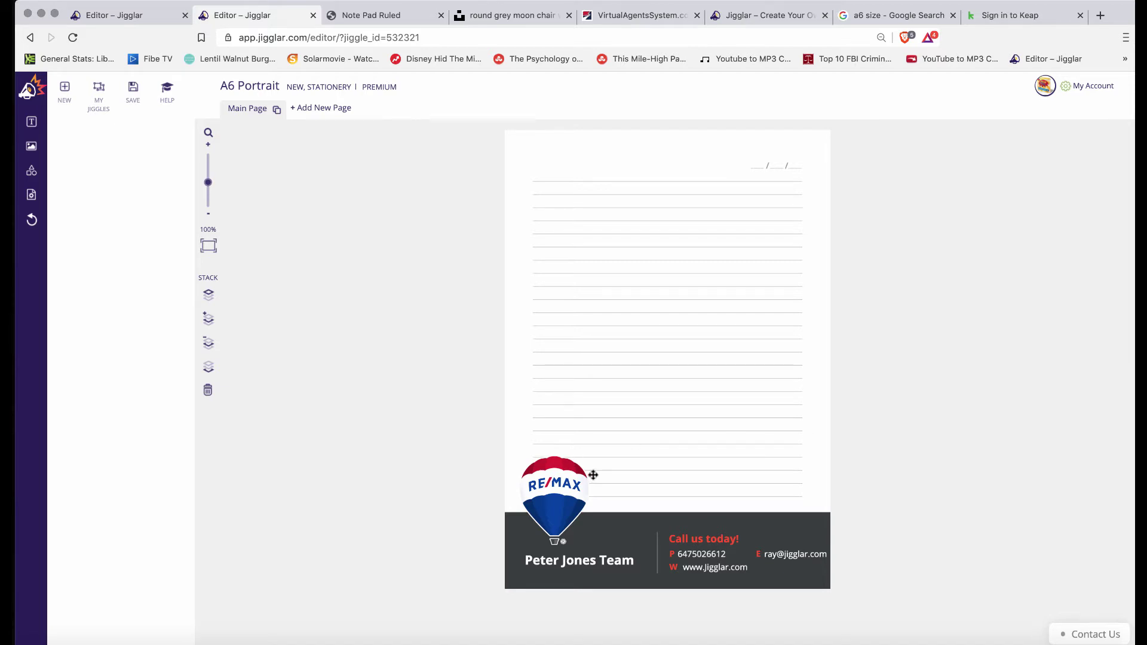
Move the RE/MAX balloon to the page's right edge and delete the footer team name
{"action": "left_click", "coordinate": [554, 489]}
{"action": "left_click_drag", "start_coordinate": [554, 488], "coordinate": [795, 283]}
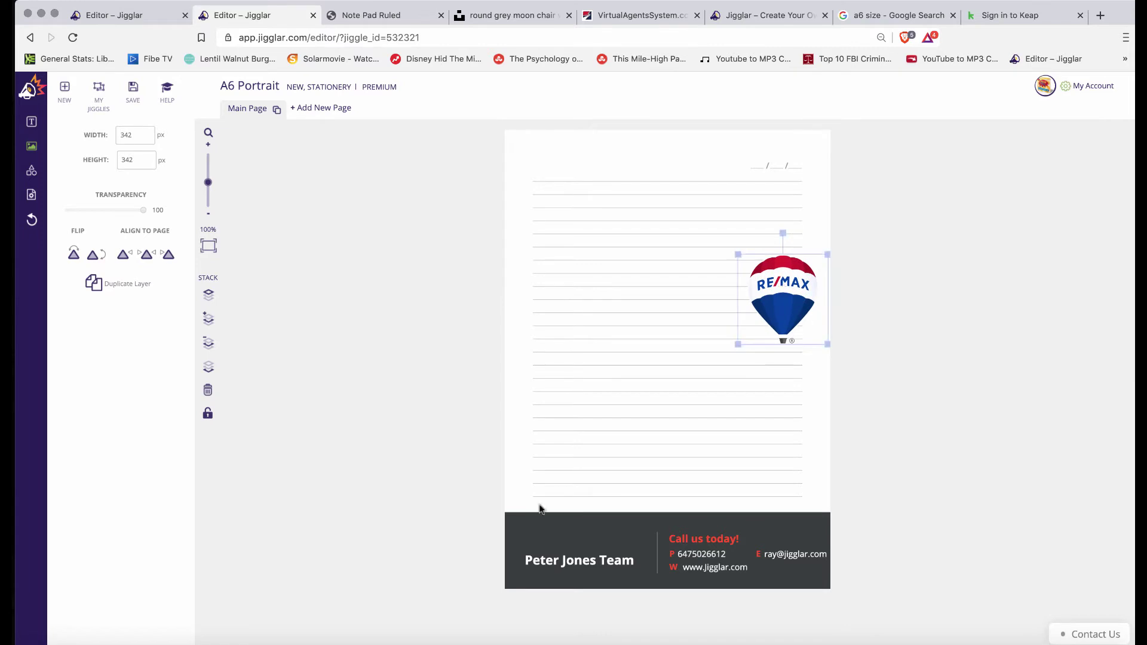
{"action": "left_click", "coordinate": [564, 564]}
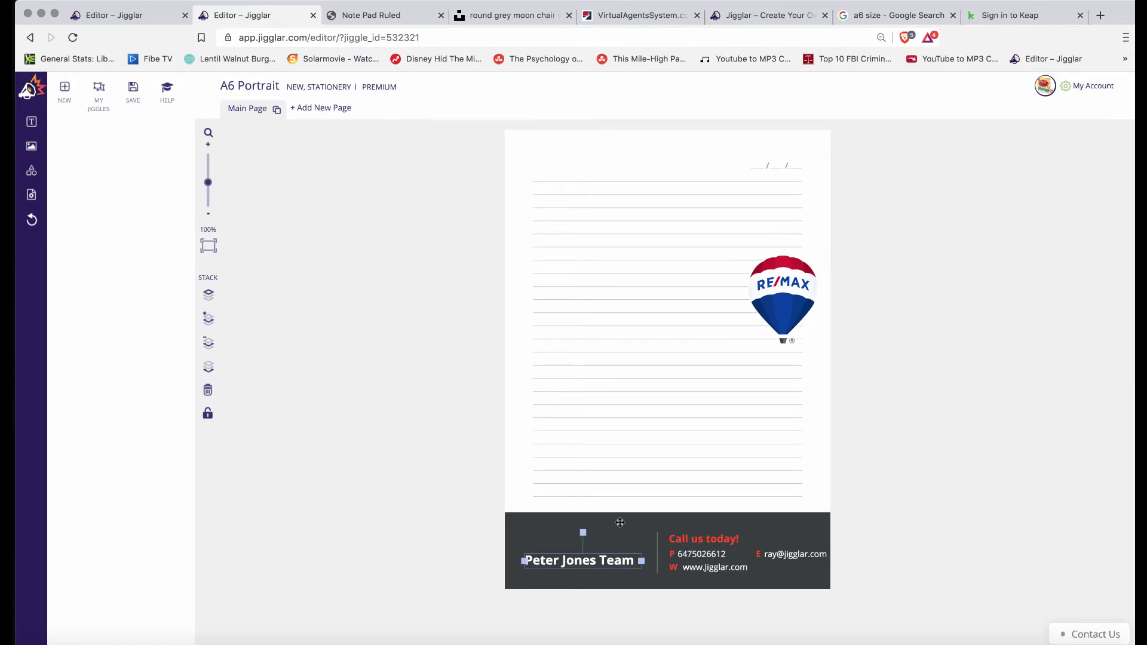
{"action": "left_click", "coordinate": [544, 533]}
{"action": "left_click", "coordinate": [573, 564]}
{"action": "key", "text": "Delete"}
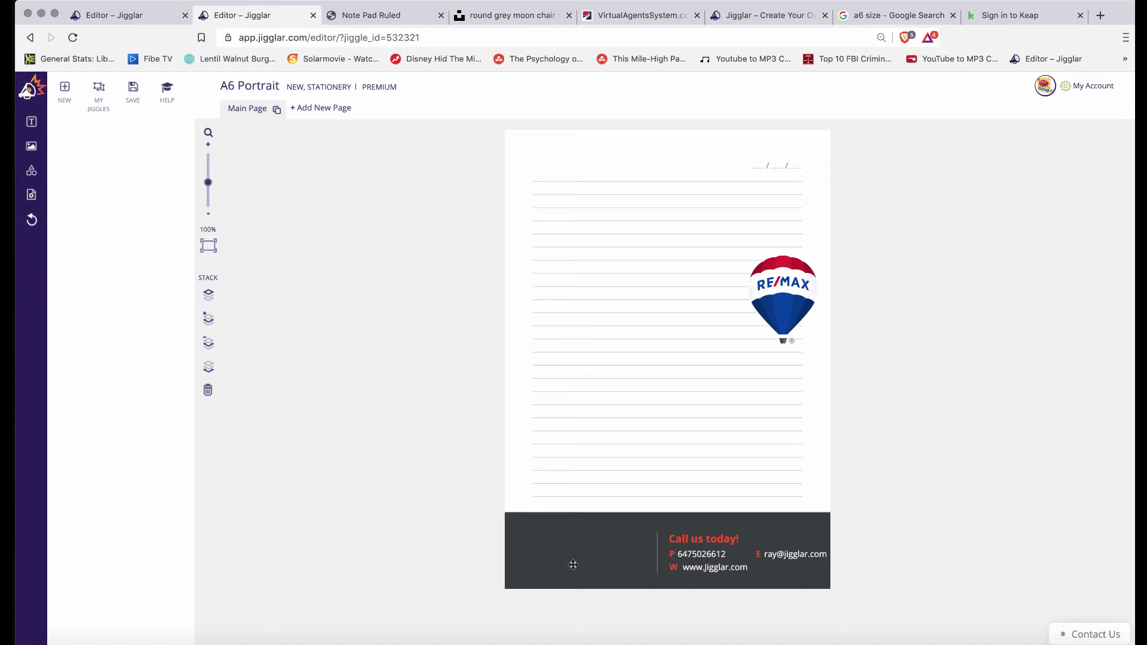
{"action": "left_click", "coordinate": [602, 549]}
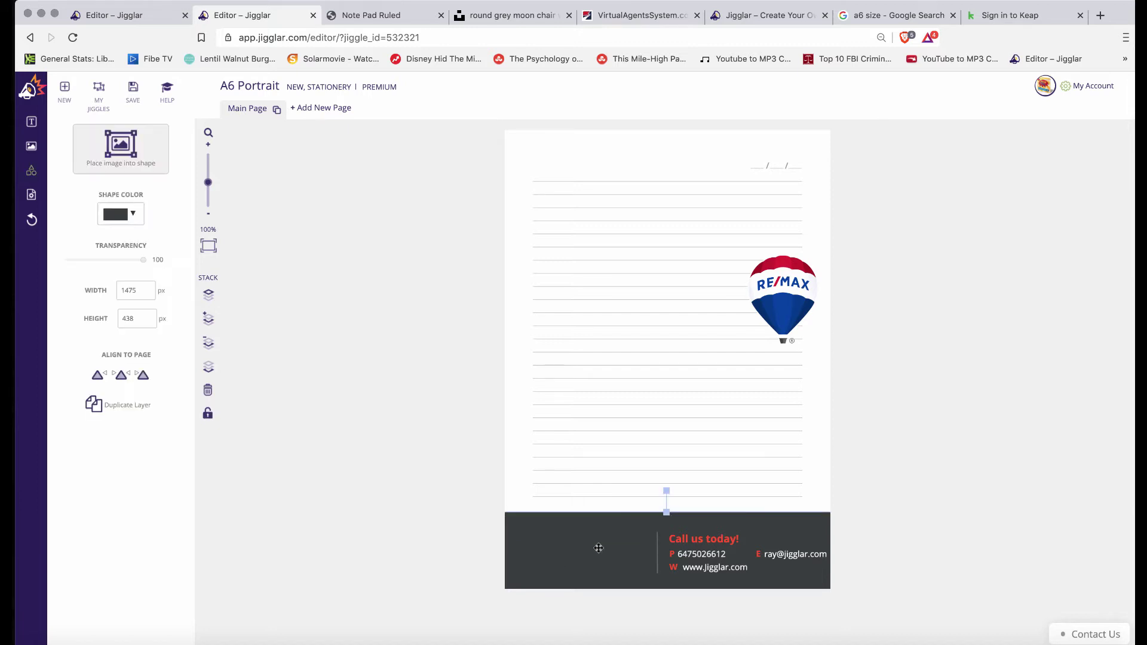
Delete the footer's vertical divider and narrow the dark footer block to about 967 px
{"action": "left_click", "coordinate": [657, 553]}
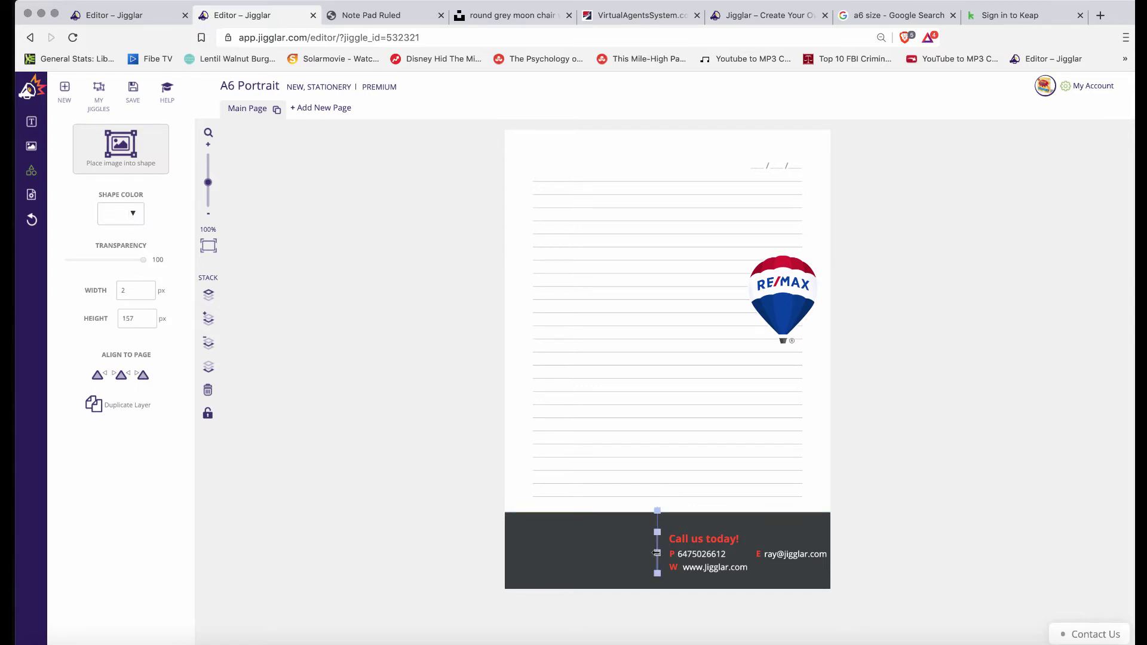
{"action": "key", "text": "Delete"}
{"action": "mouse_move", "coordinate": [570, 548]}
{"action": "left_mouse_down"}
{"action": "mouse_move", "coordinate": [604, 543]}
{"action": "mouse_move", "coordinate": [582, 542]}
{"action": "left_mouse_up"}
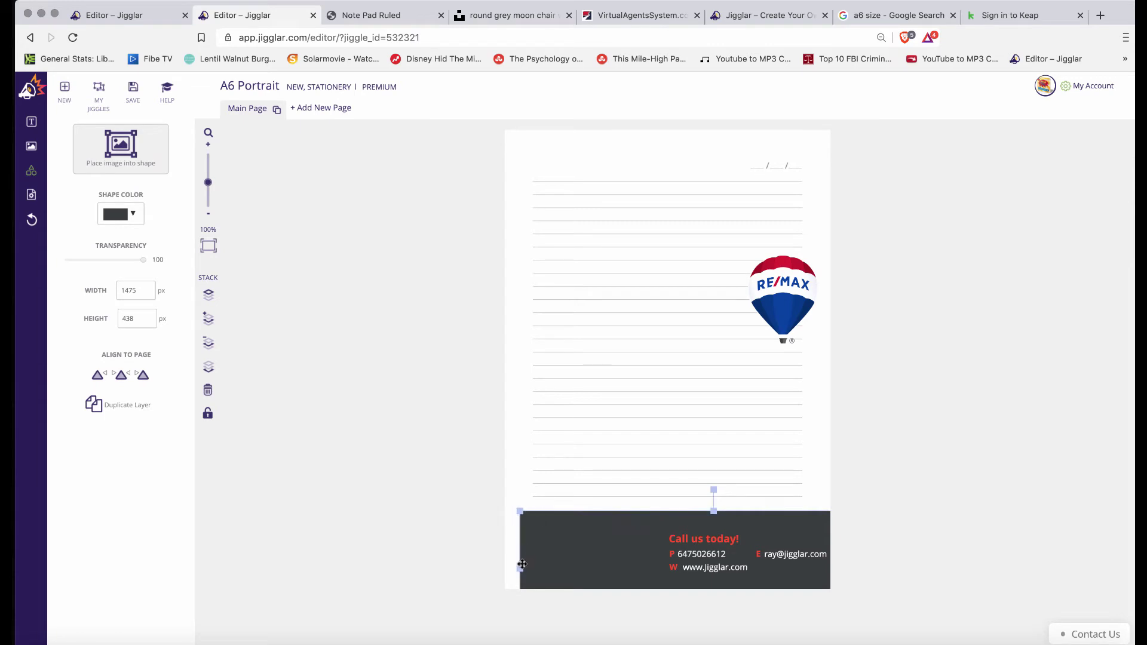
{"action": "left_click_drag", "start_coordinate": [519, 569], "coordinate": [652, 562]}
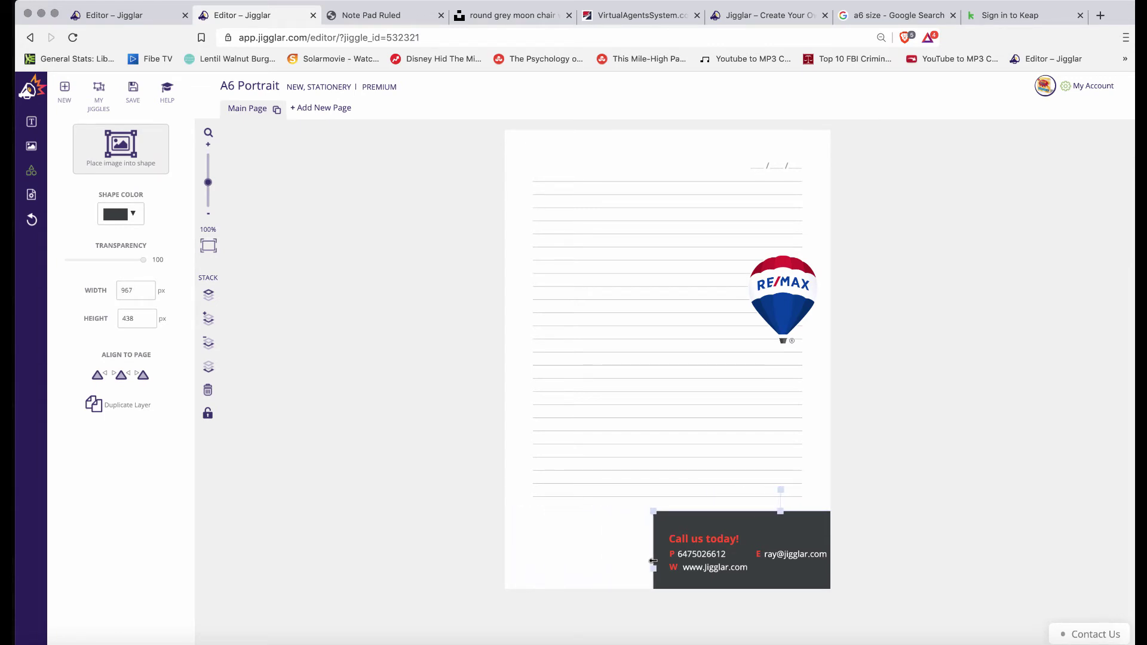
Replace the red 'Call us today!' heading with the team name and lower the balloon slightly
{"action": "double_click", "coordinate": [707, 540]}
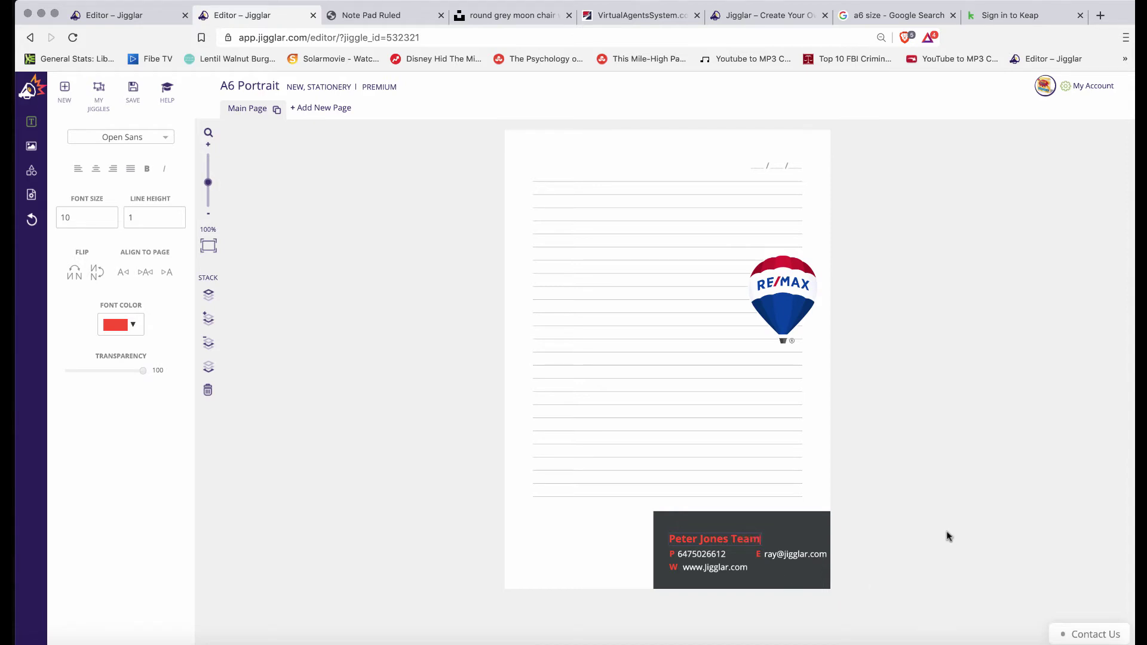
{"action": "left_click", "coordinate": [885, 531]}
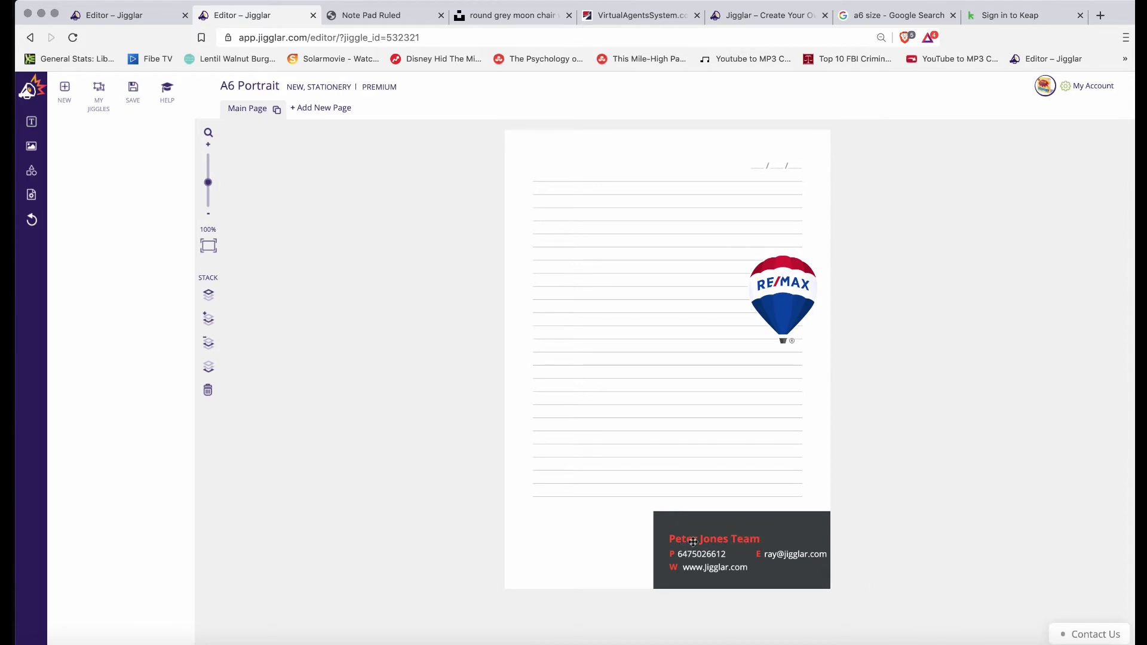
{"action": "left_click_drag", "start_coordinate": [774, 284], "coordinate": [740, 339]}
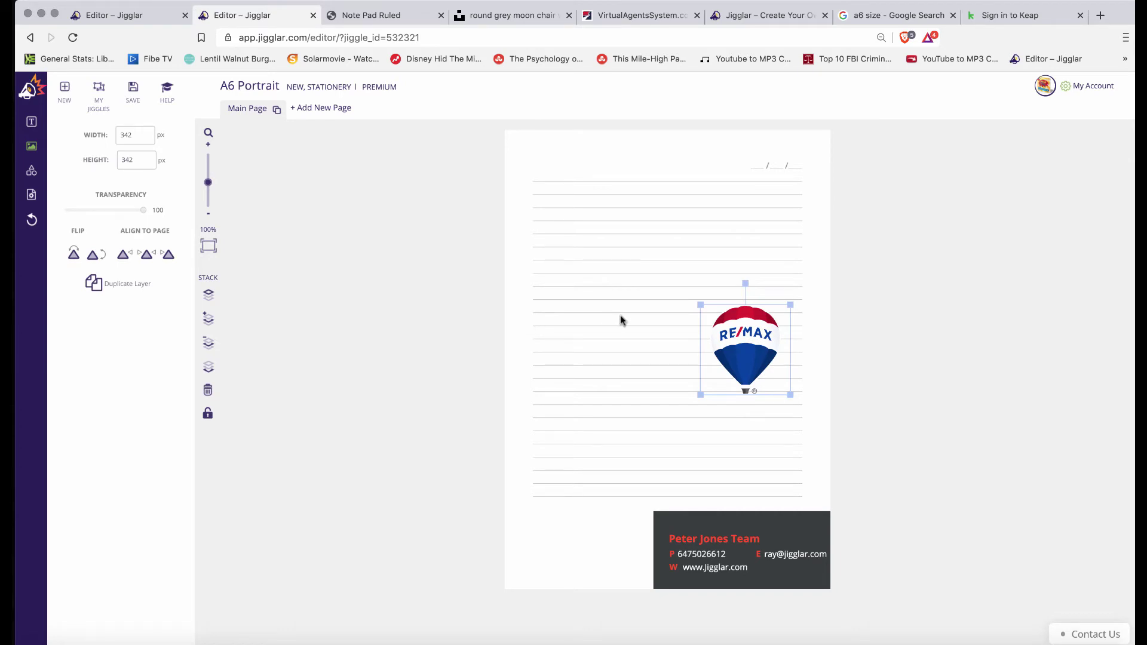
Stack the team name, P phone line and E e-mail line into left-aligned rows on the footer card
{"action": "scroll", "coordinate": [620, 321], "scroll_direction": "up", "scroll_amount": 5}
{"action": "scroll", "coordinate": [620, 321], "scroll_direction": "down", "scroll_amount": 8}
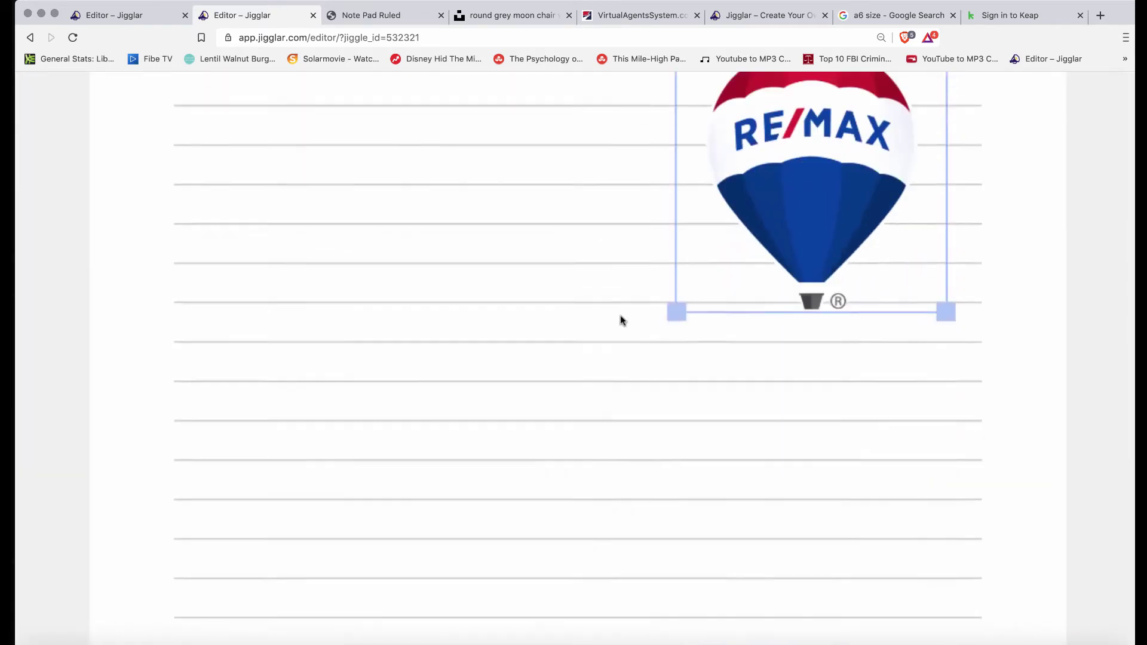
{"action": "scroll", "coordinate": [621, 314], "scroll_direction": "down", "scroll_amount": 5}
{"action": "left_click", "coordinate": [665, 311]}
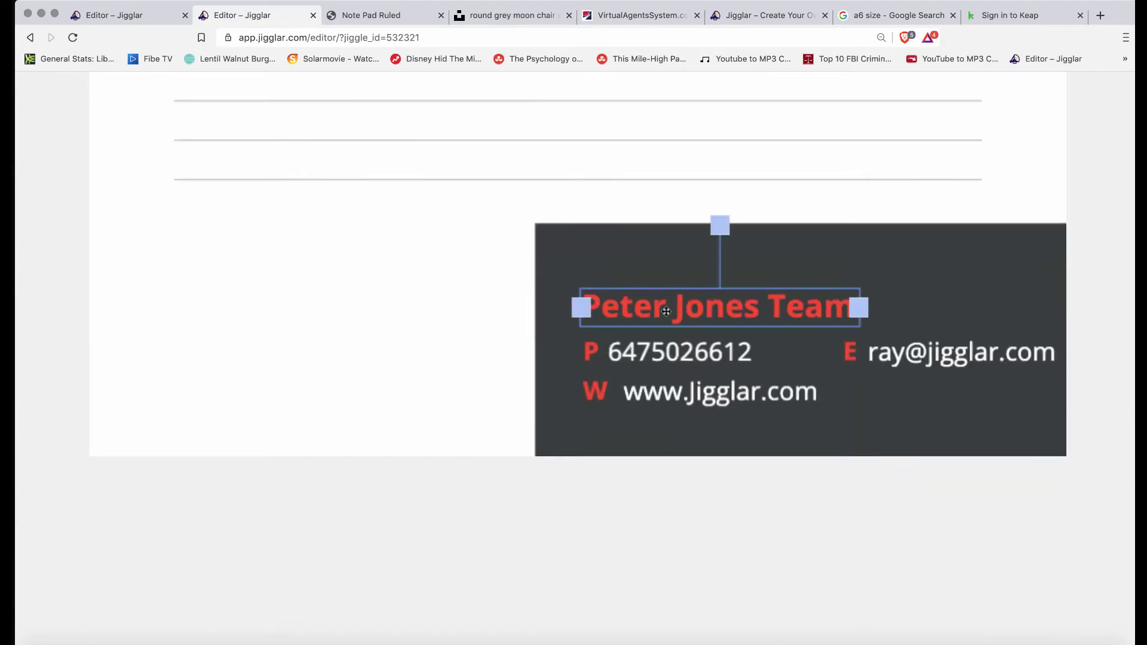
{"action": "left_click_drag", "start_coordinate": [666, 311], "coordinate": [665, 277]}
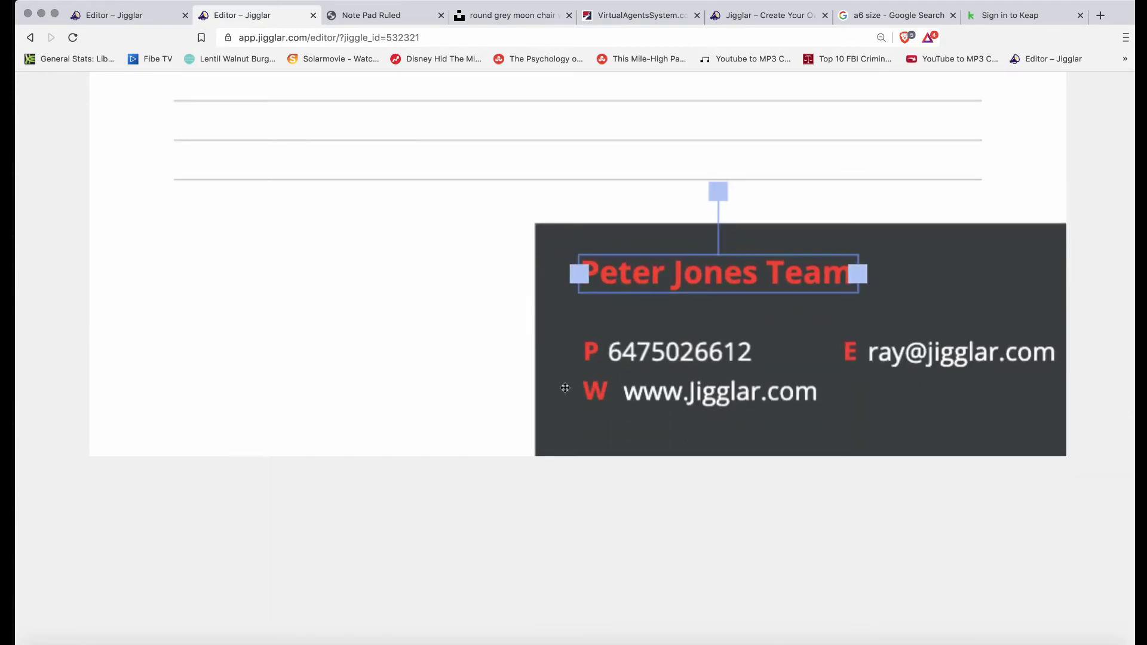
{"action": "left_click_drag", "start_coordinate": [595, 347], "coordinate": [590, 314]}
{"action": "left_click_drag", "start_coordinate": [690, 351], "coordinate": [692, 317]}
{"action": "left_click_drag", "start_coordinate": [848, 356], "coordinate": [590, 356]}
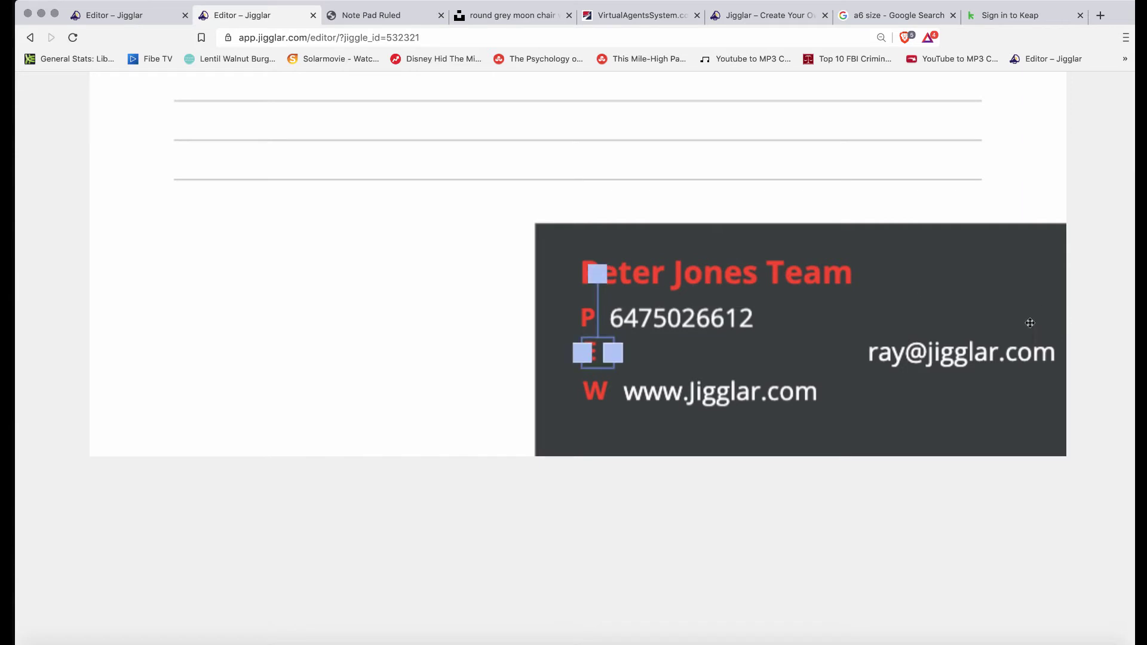
{"action": "left_click_drag", "start_coordinate": [989, 352], "coordinate": [734, 353]}
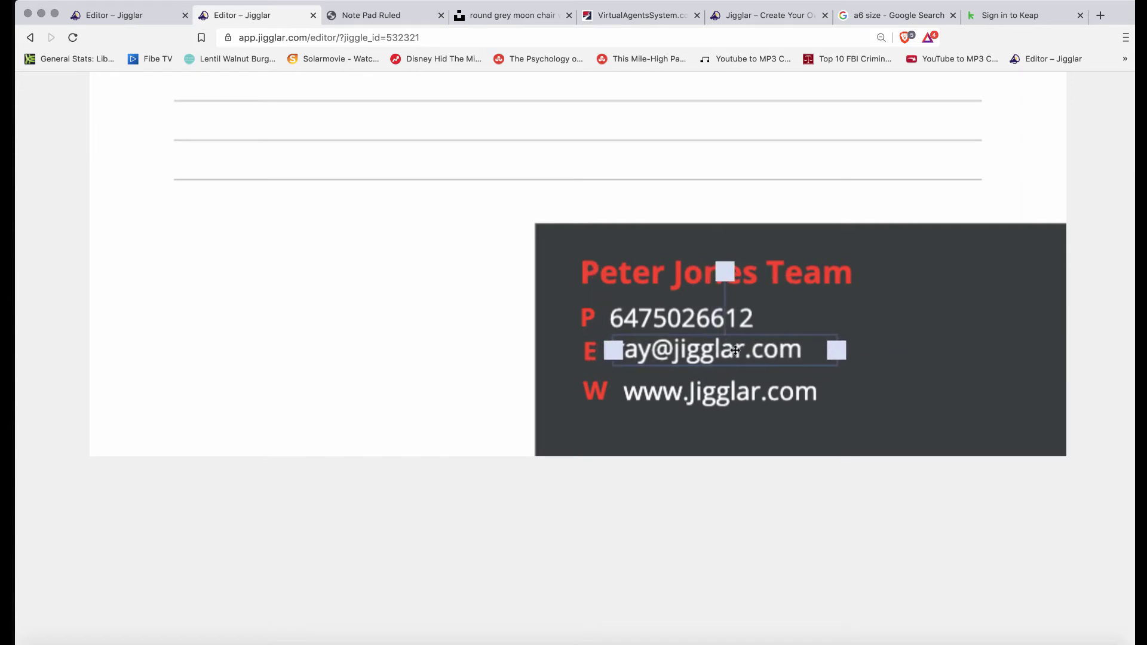
{"action": "double_click", "coordinate": [725, 354]}
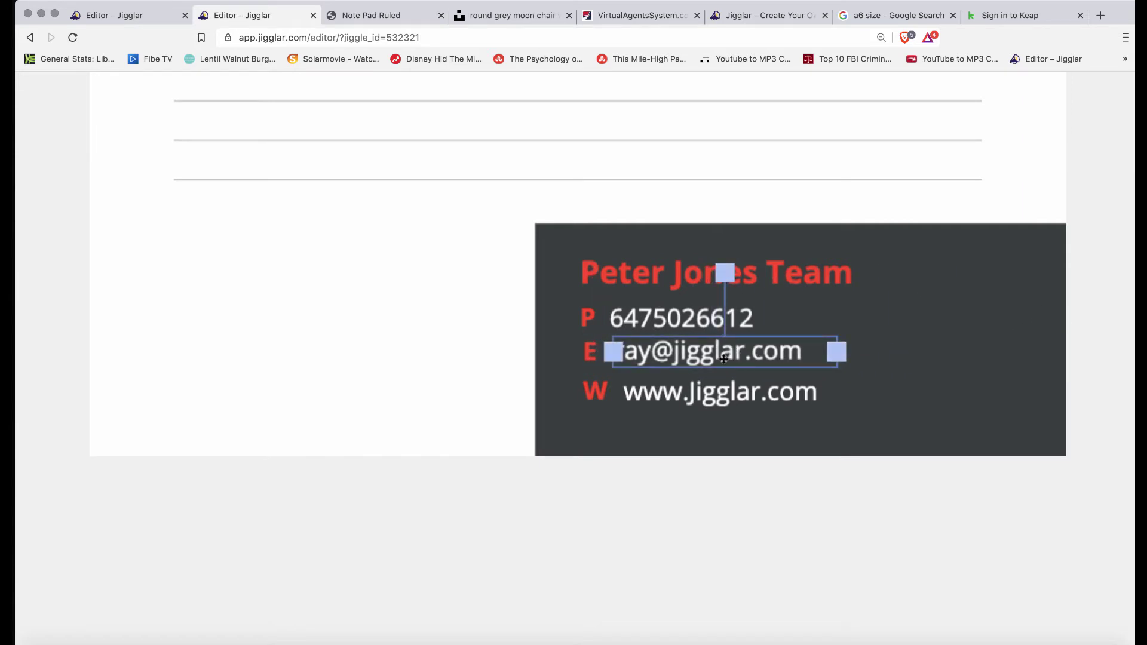
Replace the sample e-mail address with the team's own e-mail address
{"action": "left_click", "coordinate": [649, 353]}
{"action": "left_click_drag", "start_coordinate": [617, 356], "coordinate": [805, 346]}
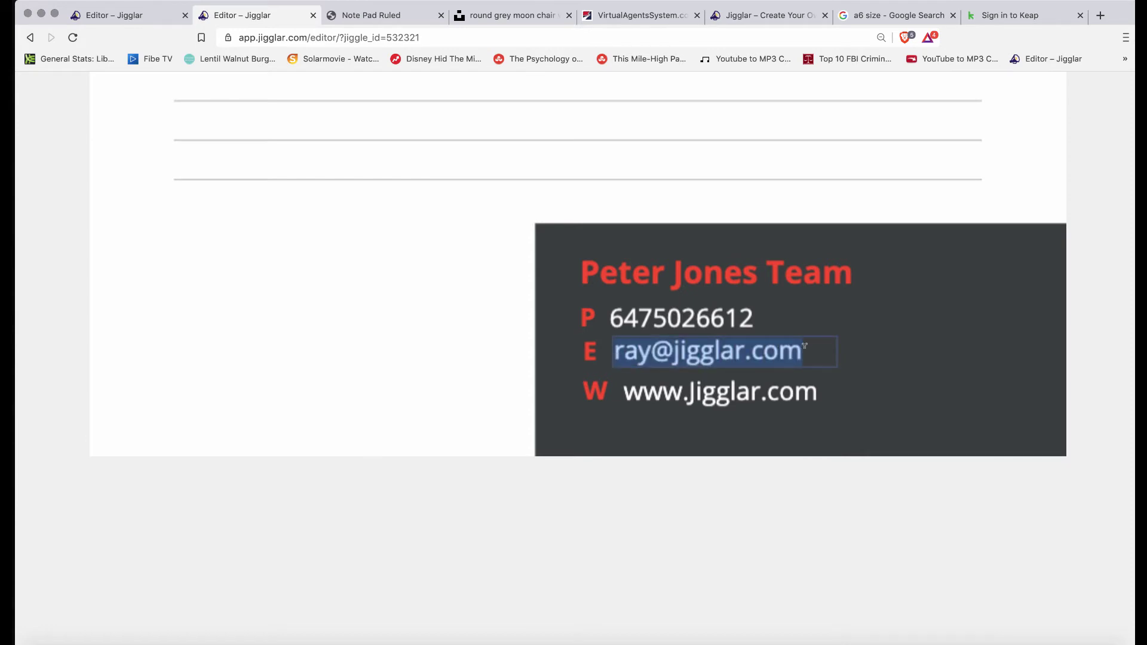
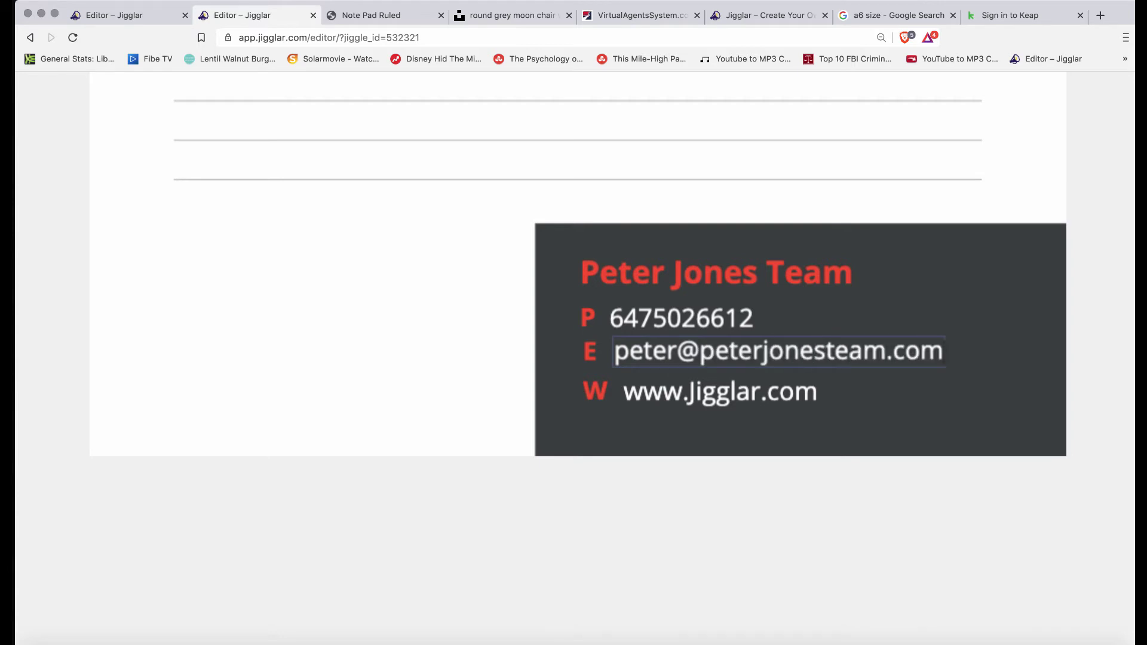
{"action": "left_click", "coordinate": [670, 394]}
{"action": "left_click", "coordinate": [671, 395]}
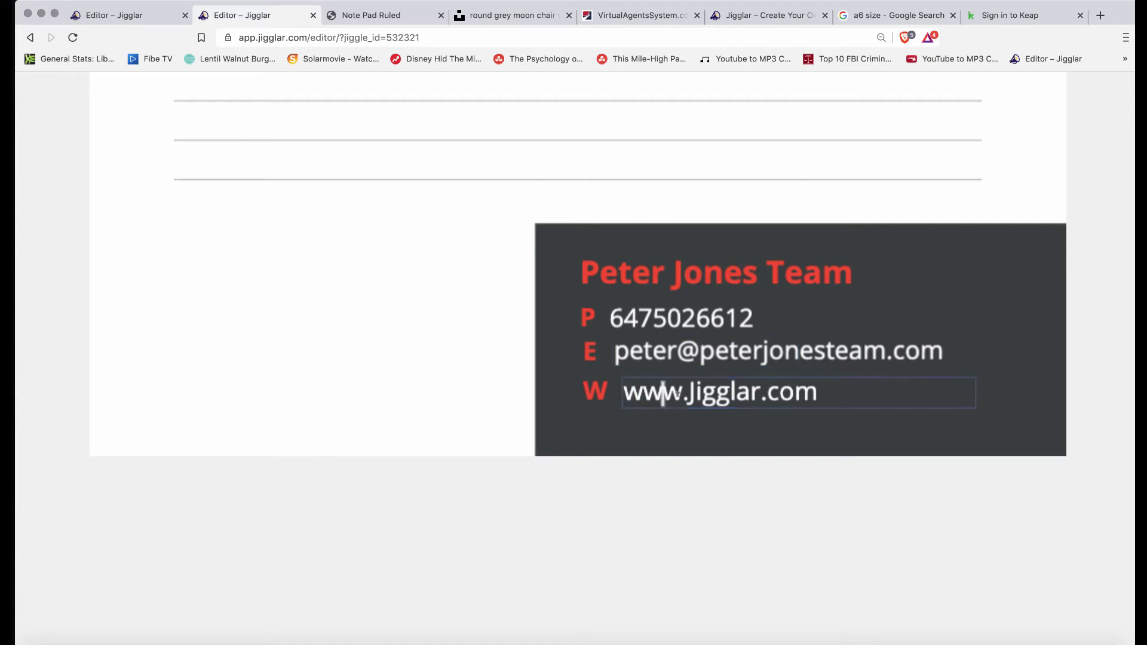
{"action": "left_click_drag", "start_coordinate": [688, 394], "coordinate": [624, 387]}
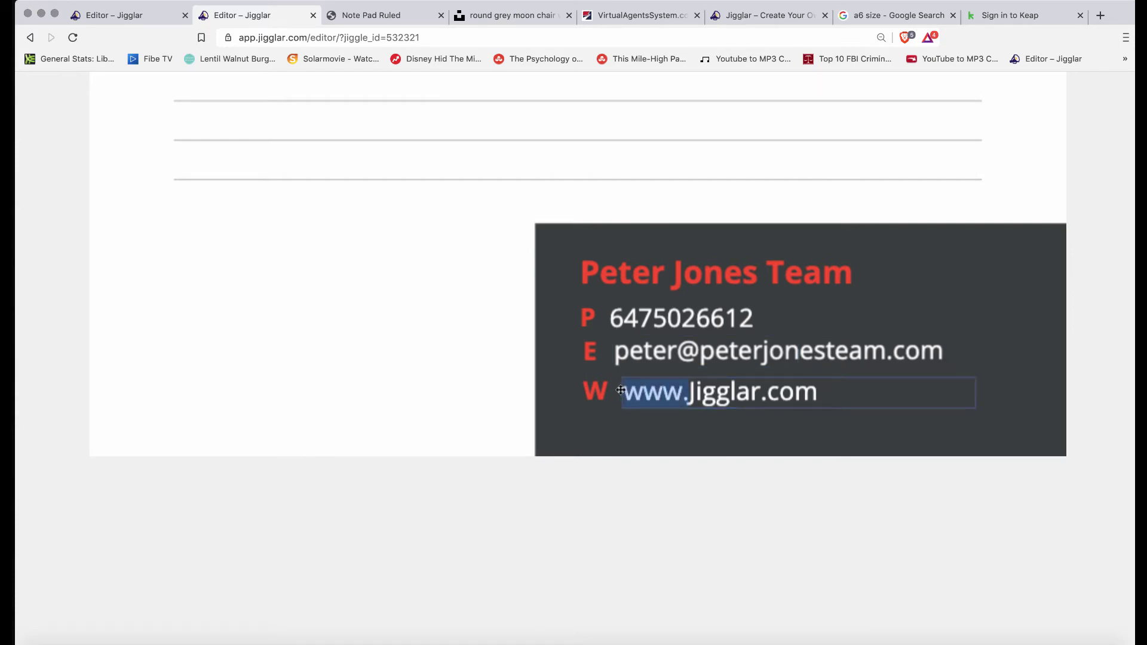
{"action": "key", "text": "BackSpace"}
{"action": "double_click", "coordinate": [655, 394]}
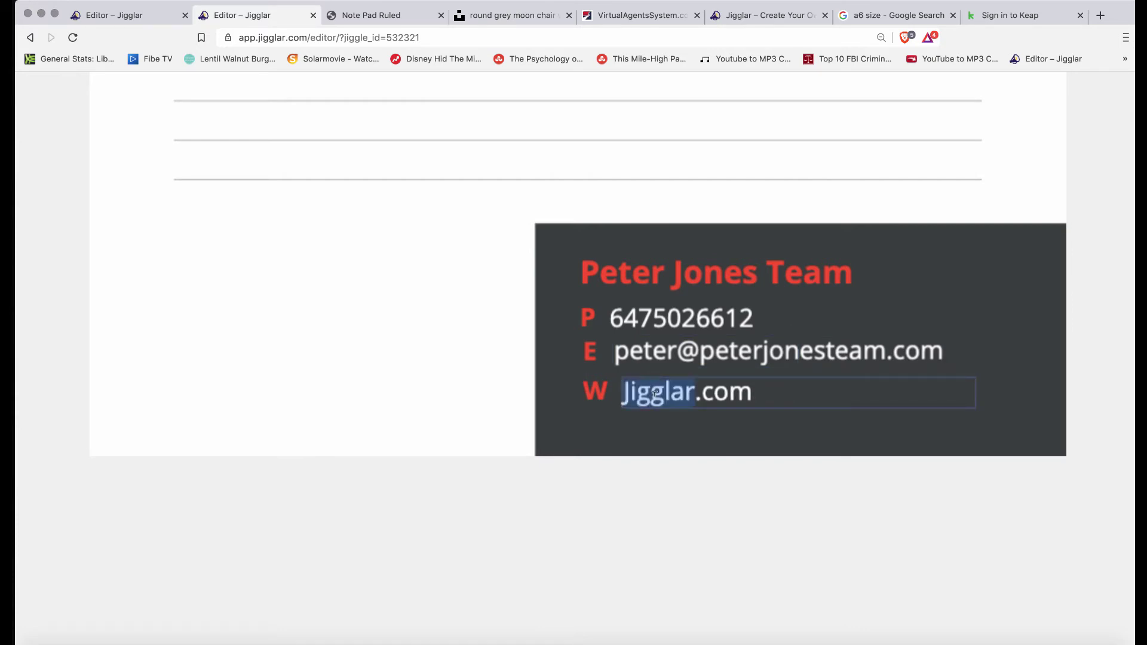
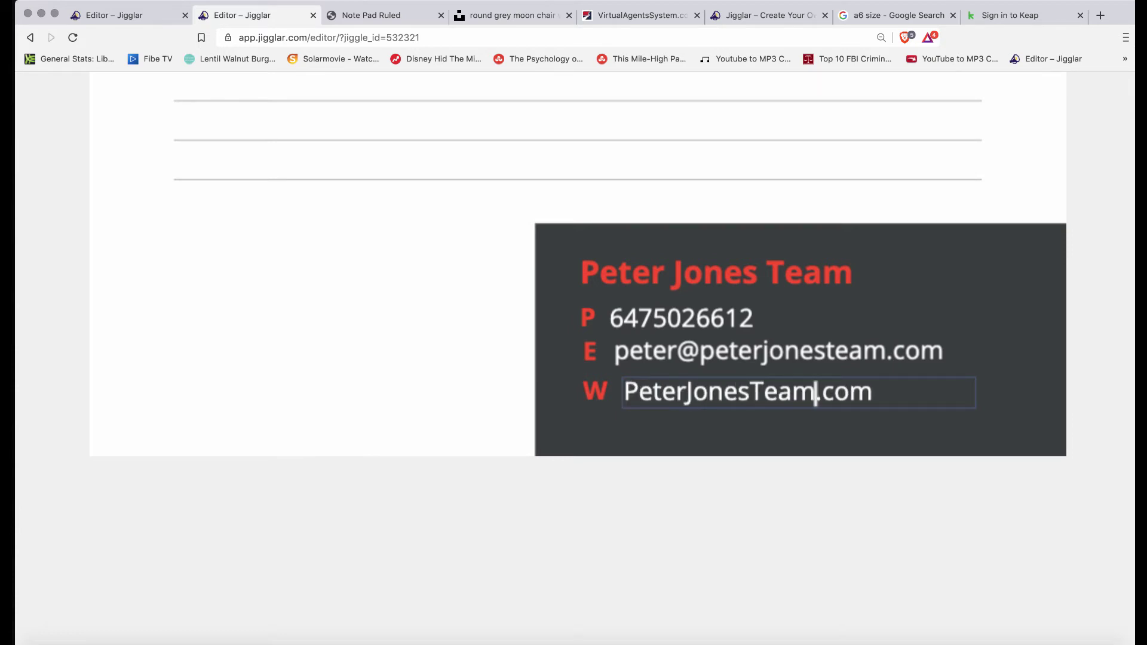
{"action": "left_click", "coordinate": [937, 423]}
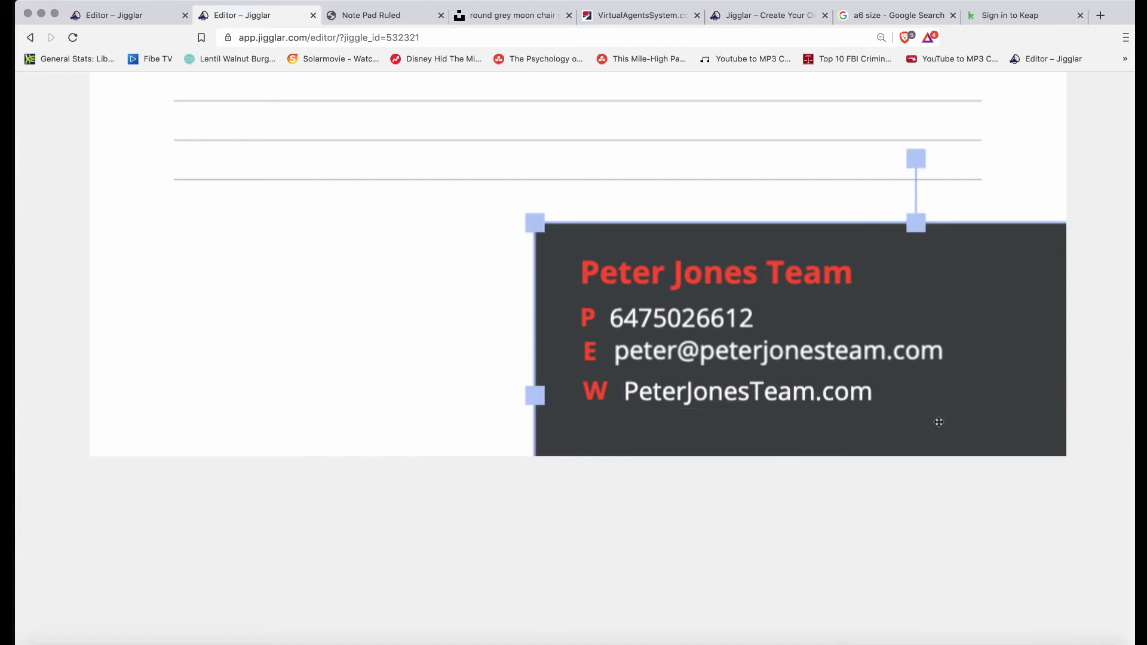
Nudge the red W and E labels left so they line up with the other contact labels
{"action": "left_click", "coordinate": [597, 393]}
{"action": "left_click_drag", "start_coordinate": [597, 392], "coordinate": [596, 392]}
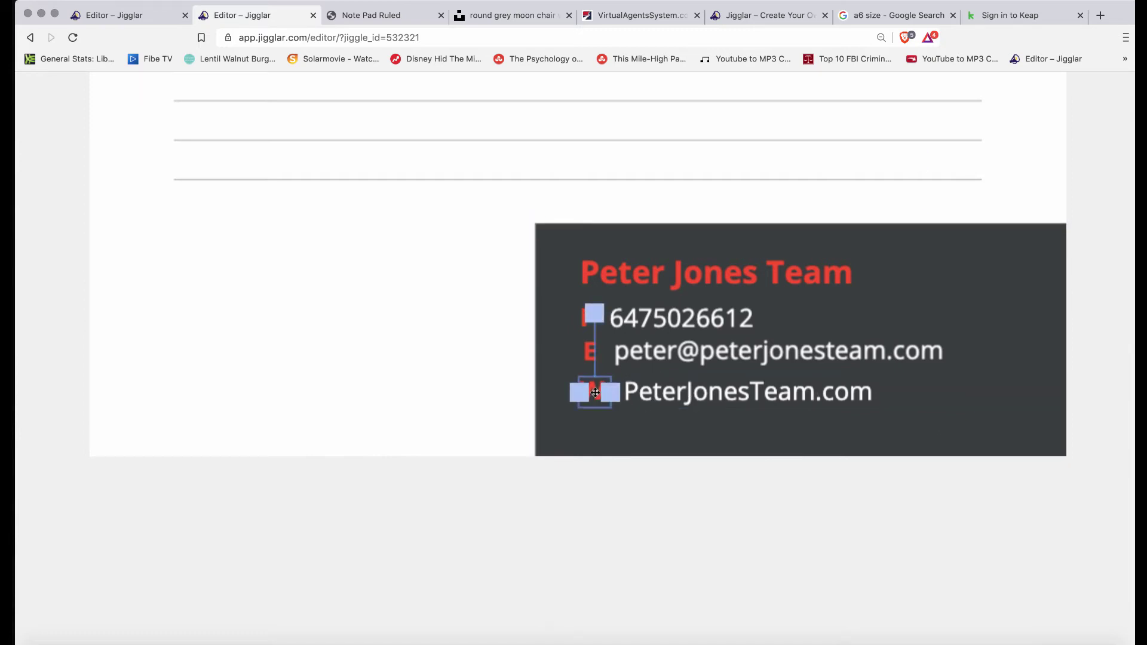
{"action": "left_click", "coordinate": [585, 349]}
{"action": "left_click_drag", "start_coordinate": [584, 349], "coordinate": [592, 384]}
{"action": "left_click", "coordinate": [596, 384]}
{"action": "left_click", "coordinate": [775, 420]}
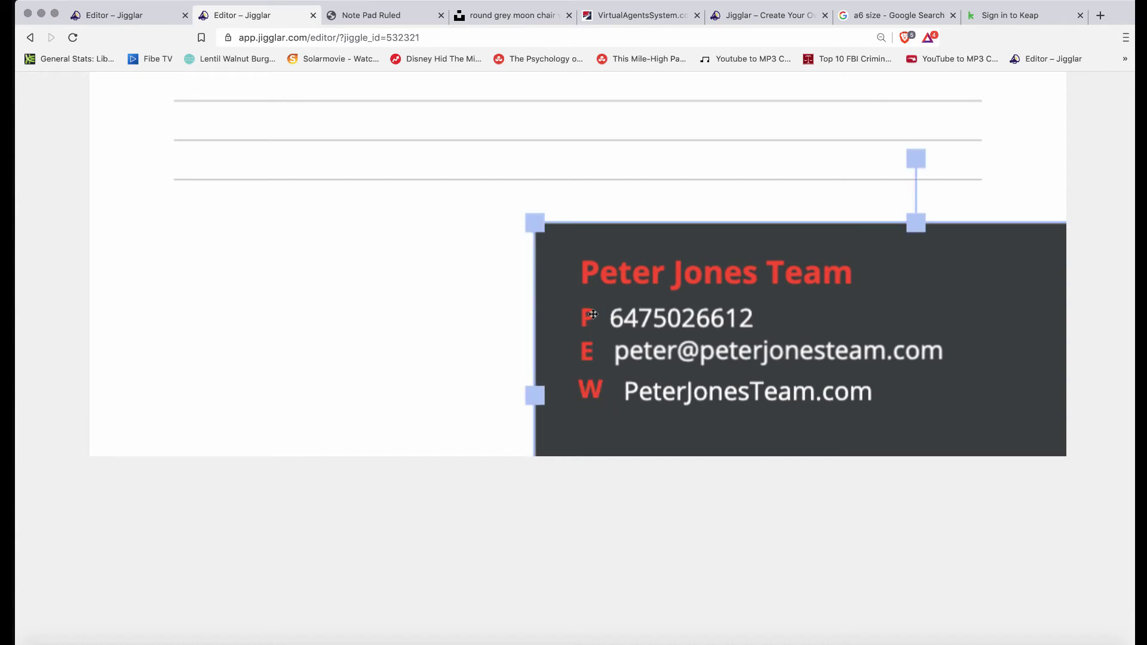
{"action": "left_click", "coordinate": [584, 357]}
{"action": "left_click_drag", "start_coordinate": [583, 356], "coordinate": [582, 357]}
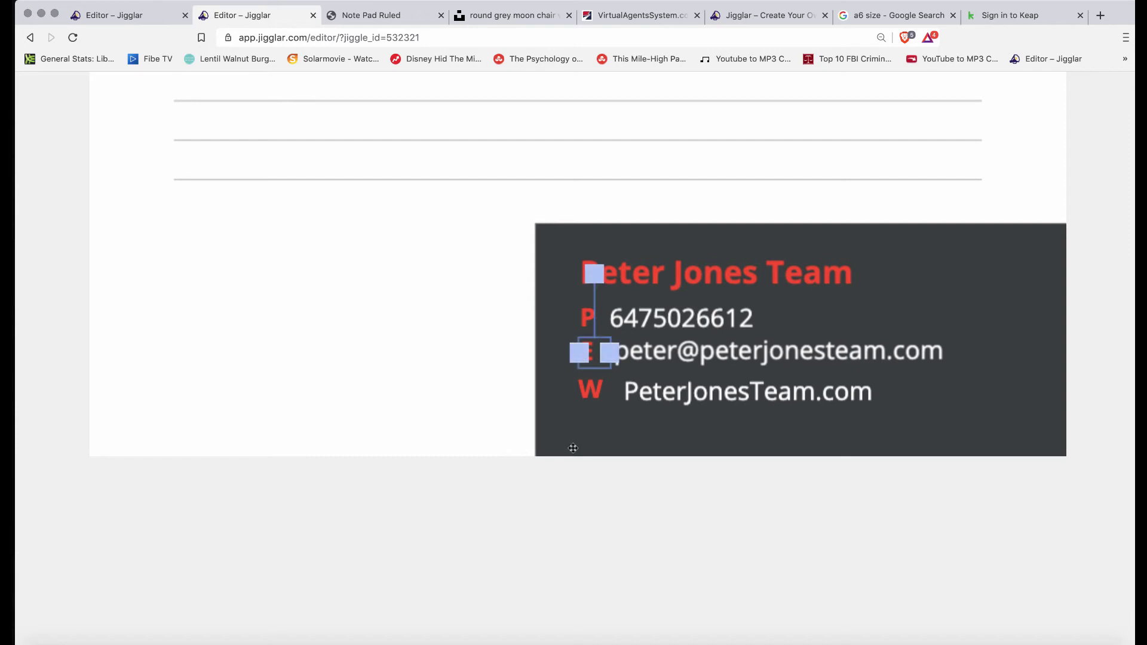
{"action": "left_click", "coordinate": [638, 437]}
{"action": "left_click", "coordinate": [590, 398]}
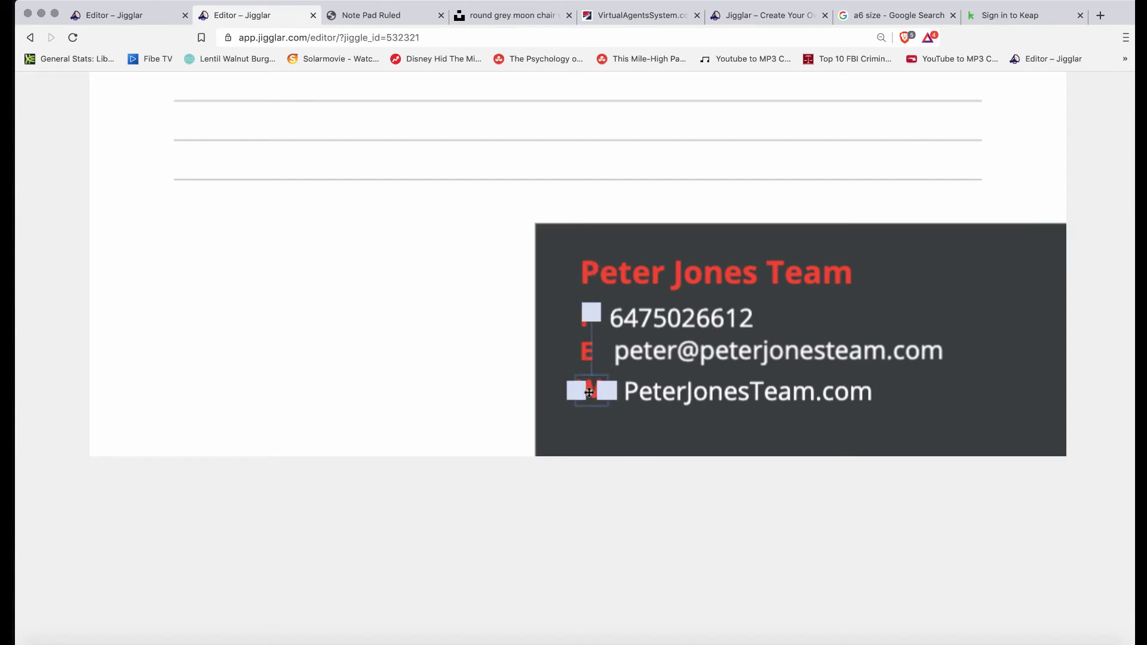
{"action": "left_click", "coordinate": [587, 338]}
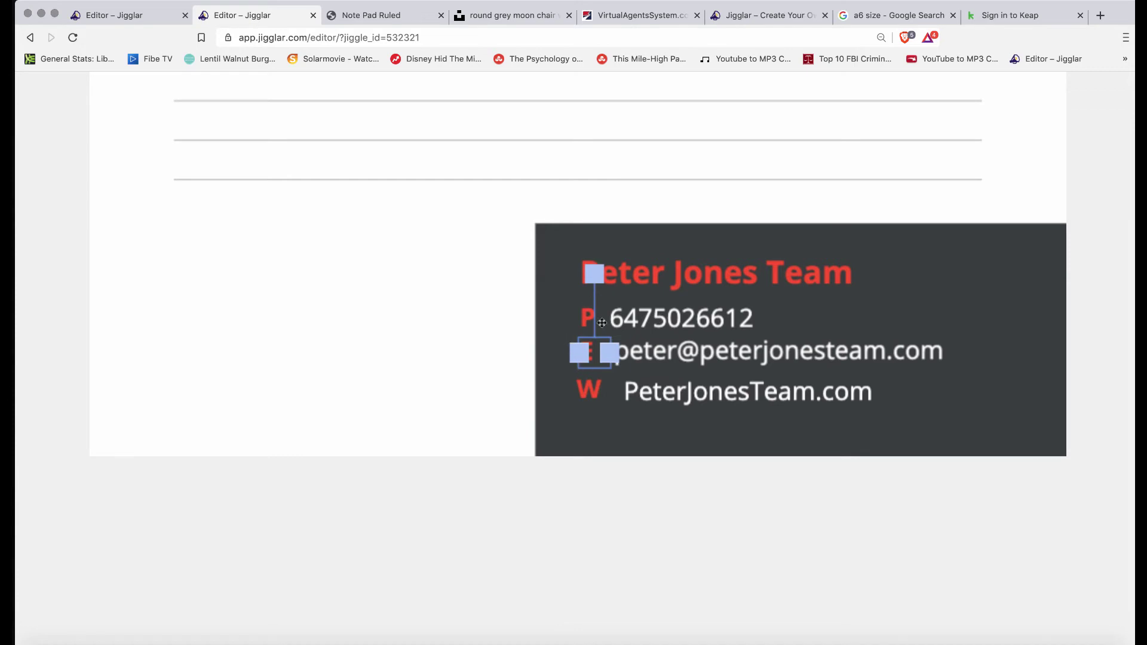
{"action": "left_click", "coordinate": [590, 393]}
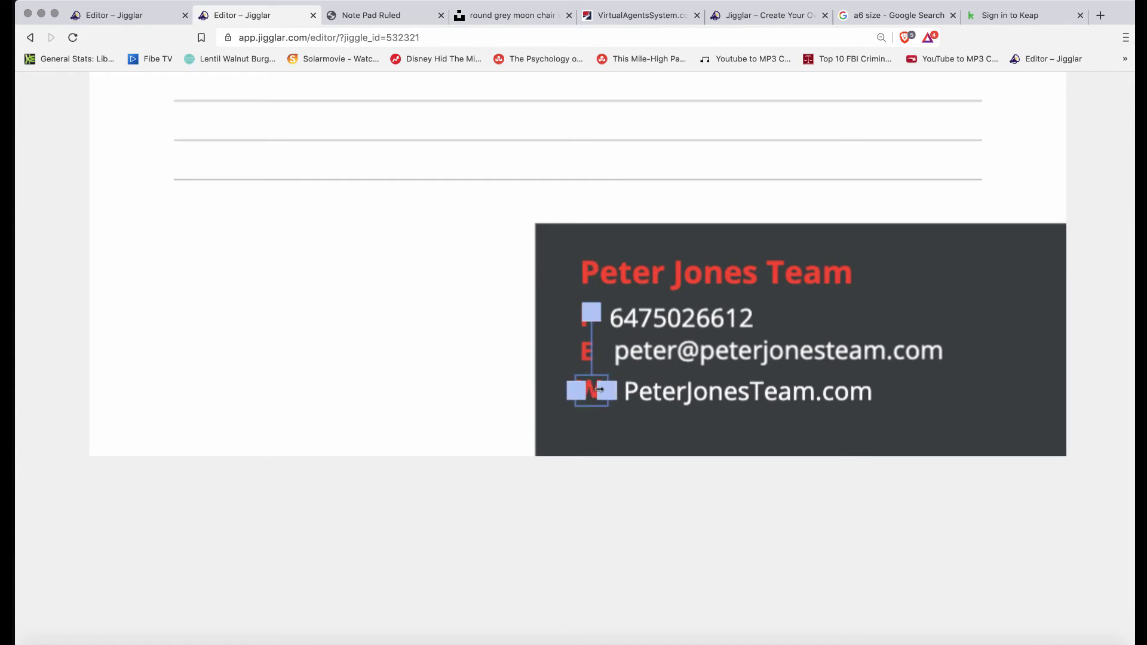
{"action": "left_click", "coordinate": [719, 433]}
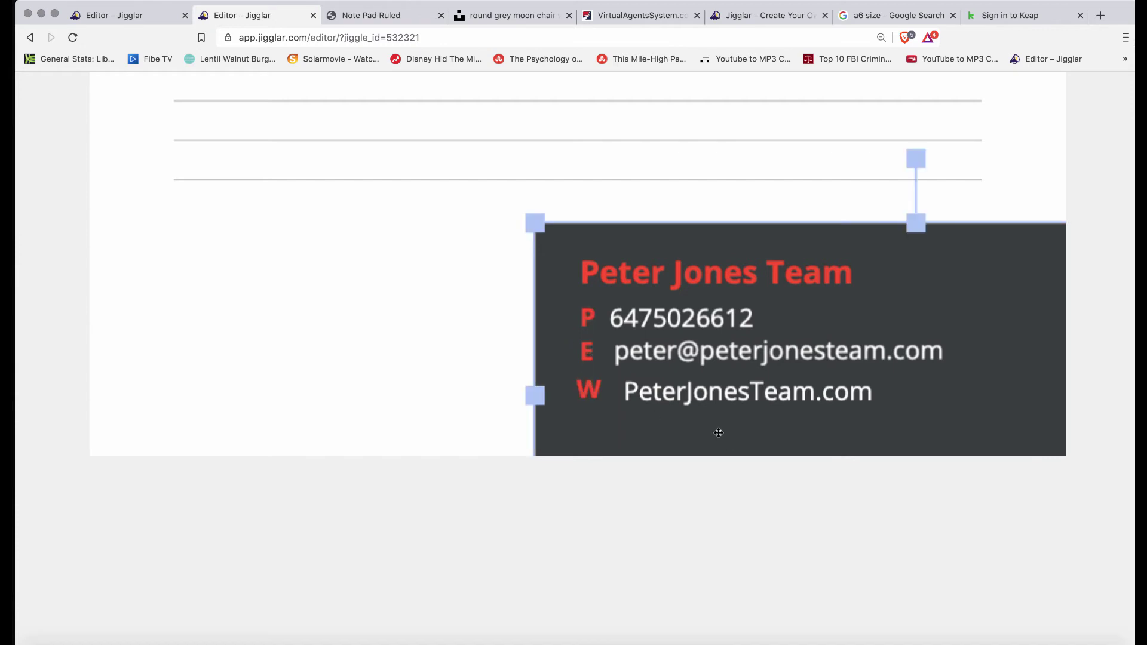
{"action": "left_click", "coordinate": [710, 391]}
{"action": "left_click_drag", "start_coordinate": [710, 391], "coordinate": [702, 391]}
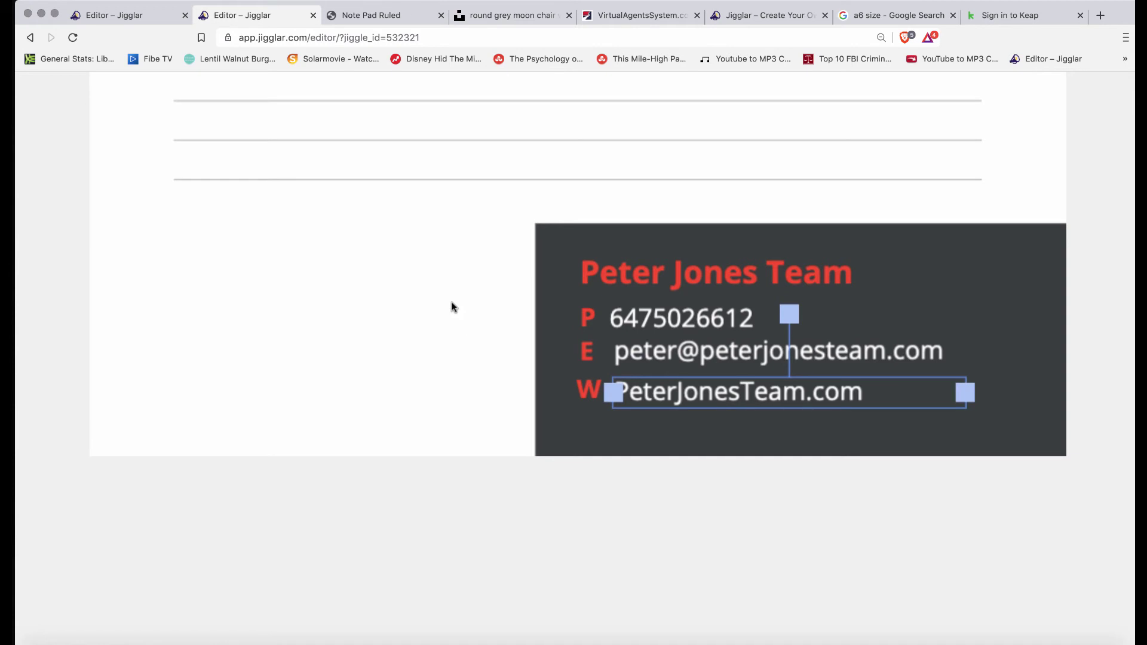
Move the RE/MAX balloon onto the footer card and undo the accidental ruled-line change
{"action": "scroll", "coordinate": [452, 305], "scroll_direction": "right", "scroll_amount": 1}
{"action": "scroll", "coordinate": [571, 149], "scroll_direction": "down", "scroll_amount": 10}
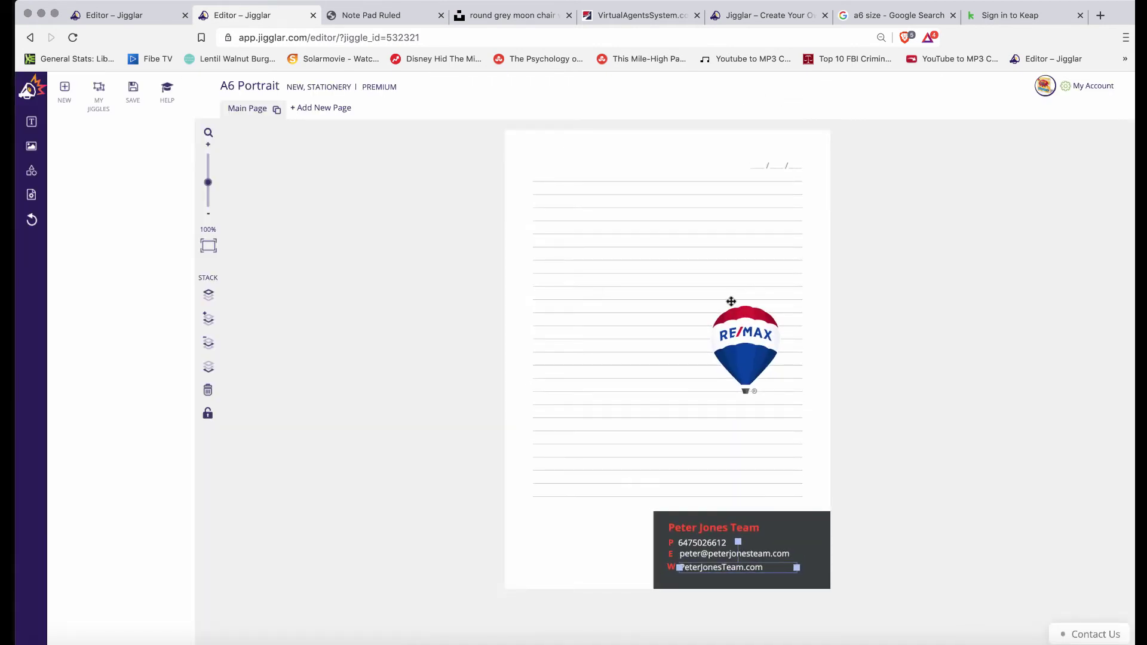
{"action": "left_click_drag", "start_coordinate": [739, 325], "coordinate": [782, 468]}
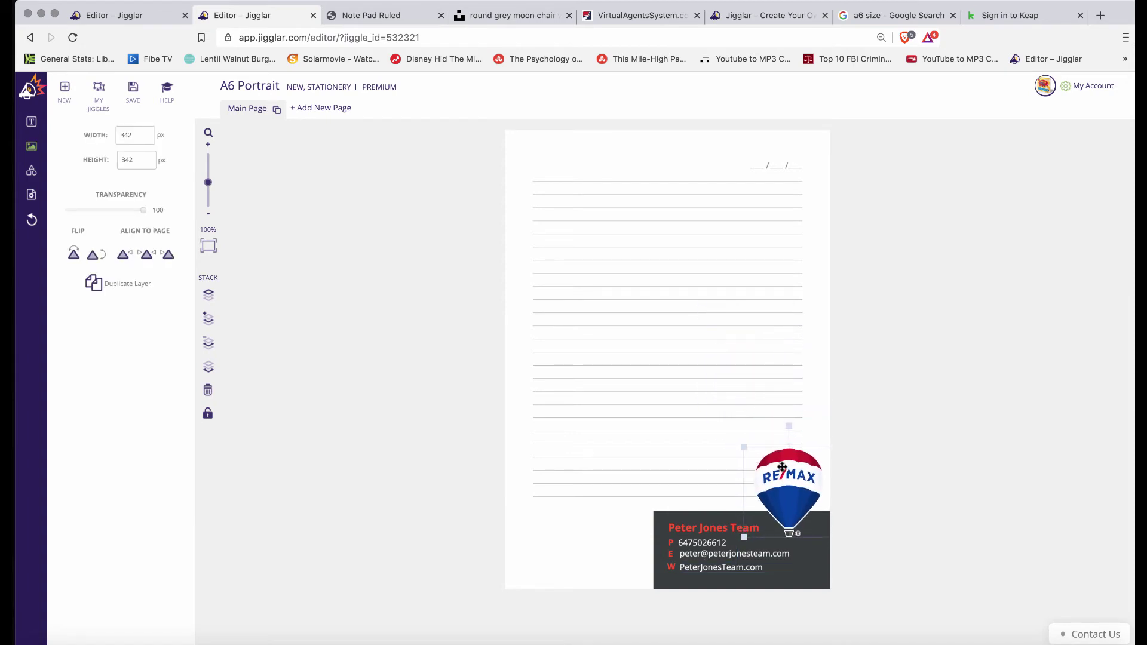
{"action": "left_click", "coordinate": [741, 442]}
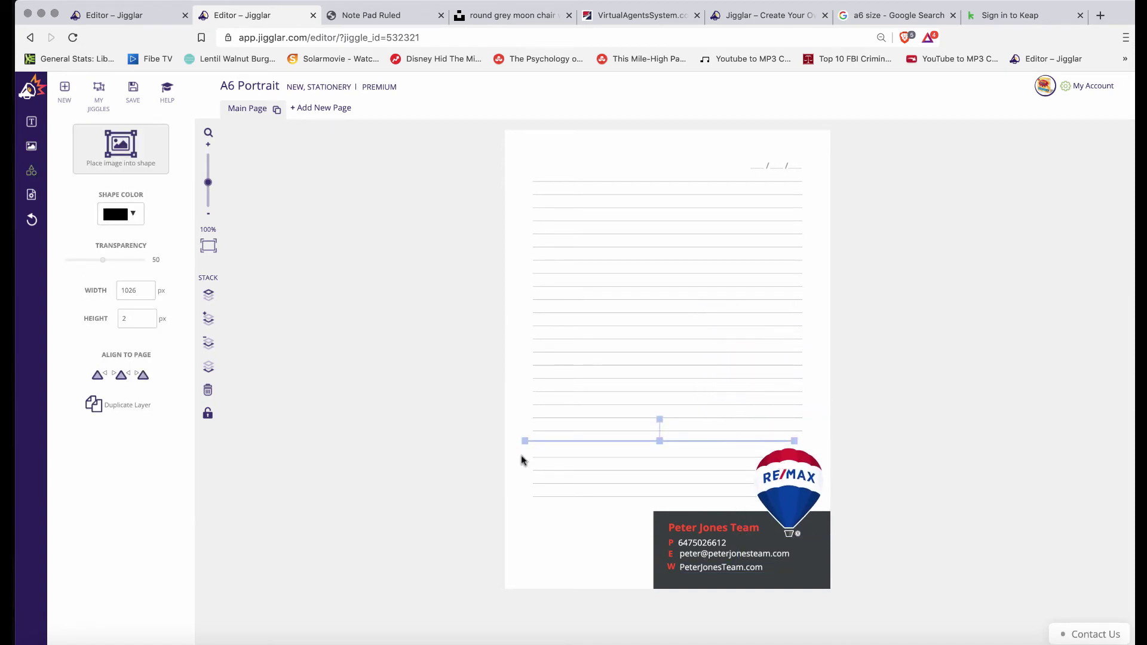
{"action": "left_click", "coordinate": [31, 219]}
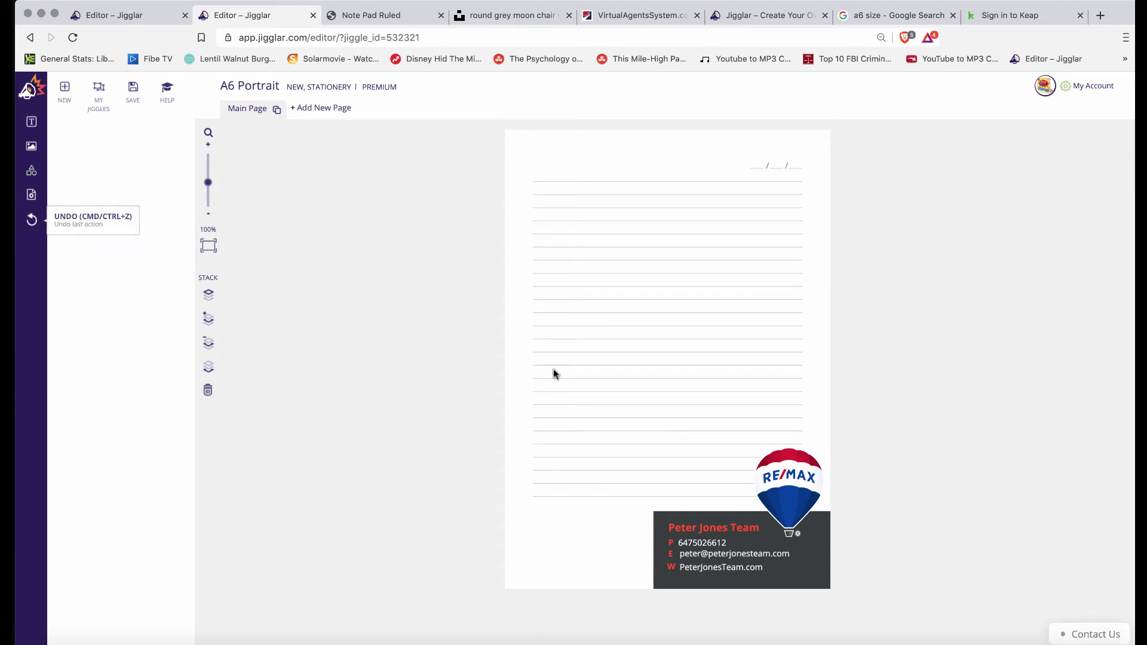
Resize the balloon to 309 × 309 px and place it above the card's right end
{"action": "left_click", "coordinate": [787, 474]}
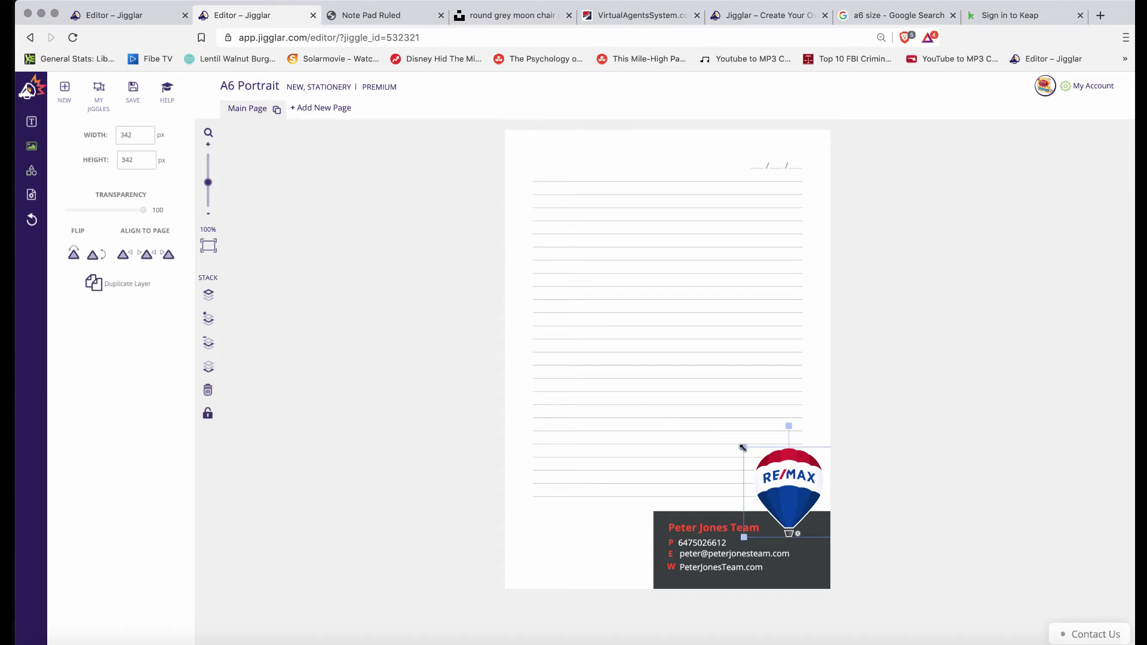
{"action": "left_click_drag", "start_coordinate": [743, 447], "coordinate": [726, 440]}
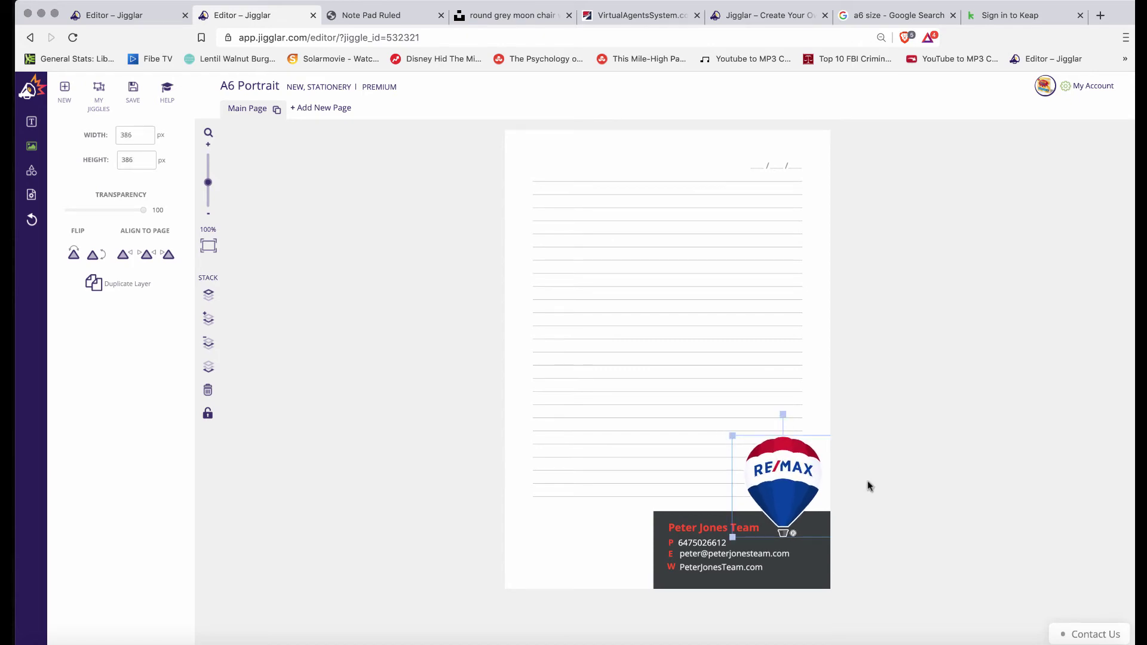
{"action": "mouse_move", "coordinate": [786, 472]}
{"action": "left_mouse_down"}
{"action": "mouse_move", "coordinate": [796, 484]}
{"action": "mouse_move", "coordinate": [786, 480]}
{"action": "left_mouse_up"}
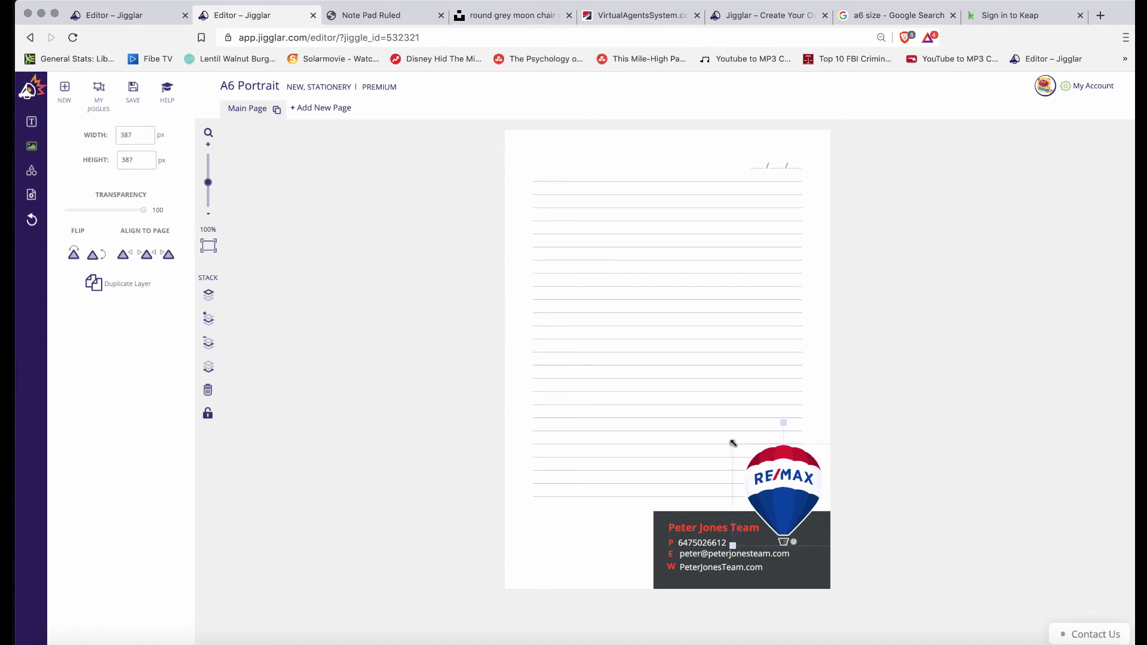
{"action": "left_click_drag", "start_coordinate": [732, 444], "coordinate": [753, 464]}
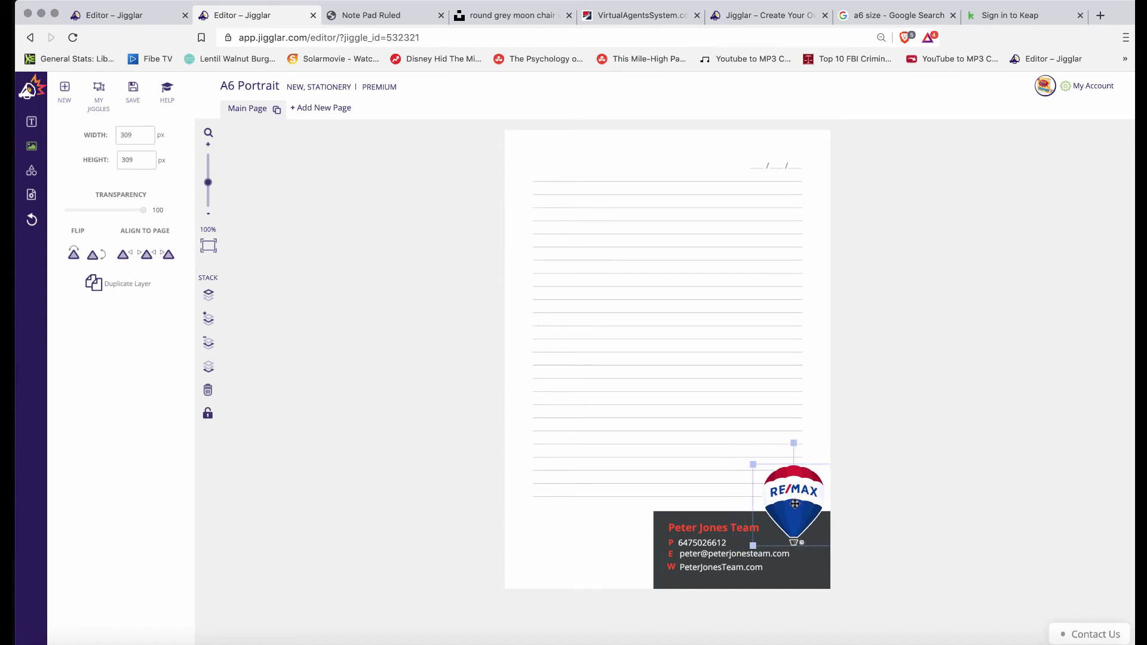
{"action": "left_click_drag", "start_coordinate": [796, 500], "coordinate": [788, 502]}
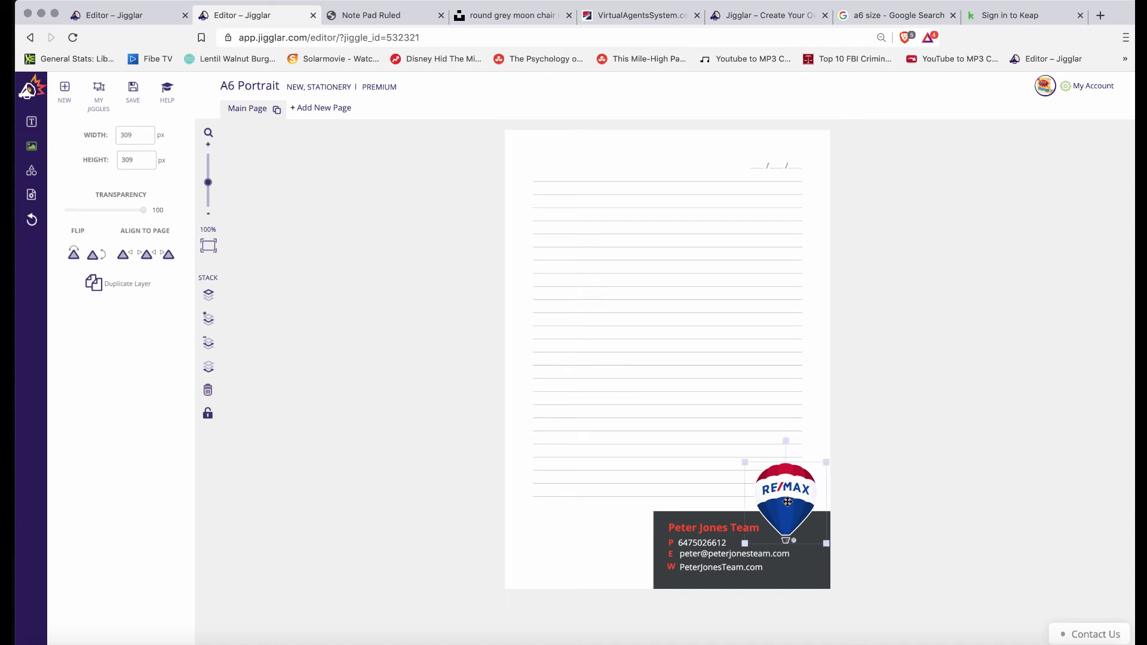
{"action": "left_click", "coordinate": [388, 485]}
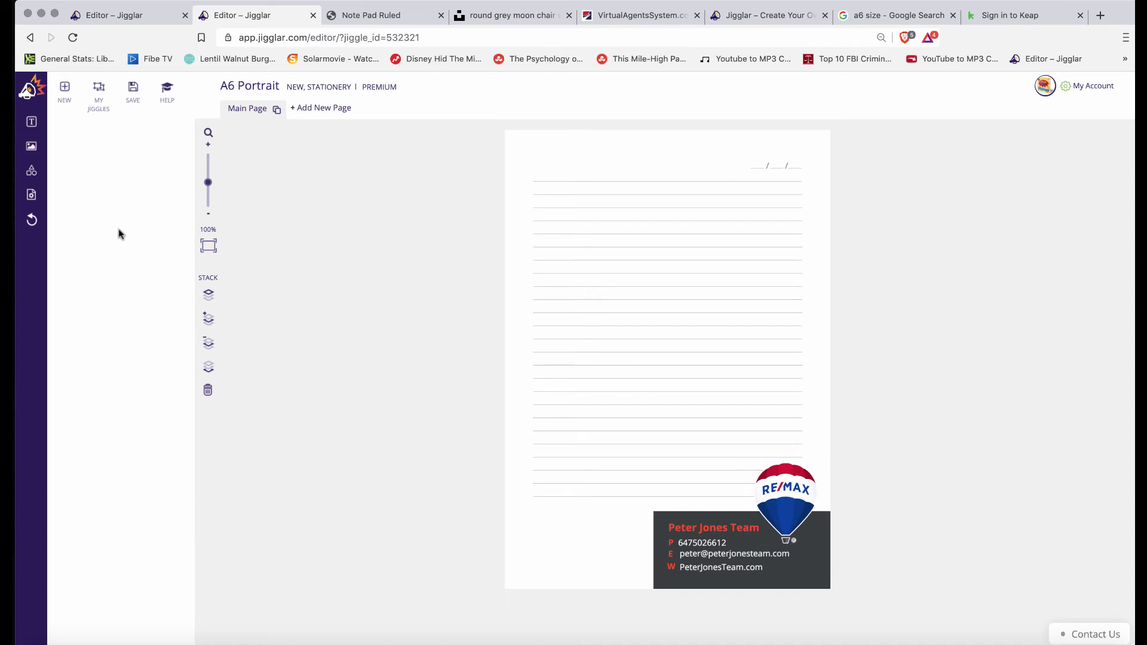
Insert the suited businessman photo from My Library and move it to the page's bottom-left corner
{"action": "left_click", "coordinate": [32, 149]}
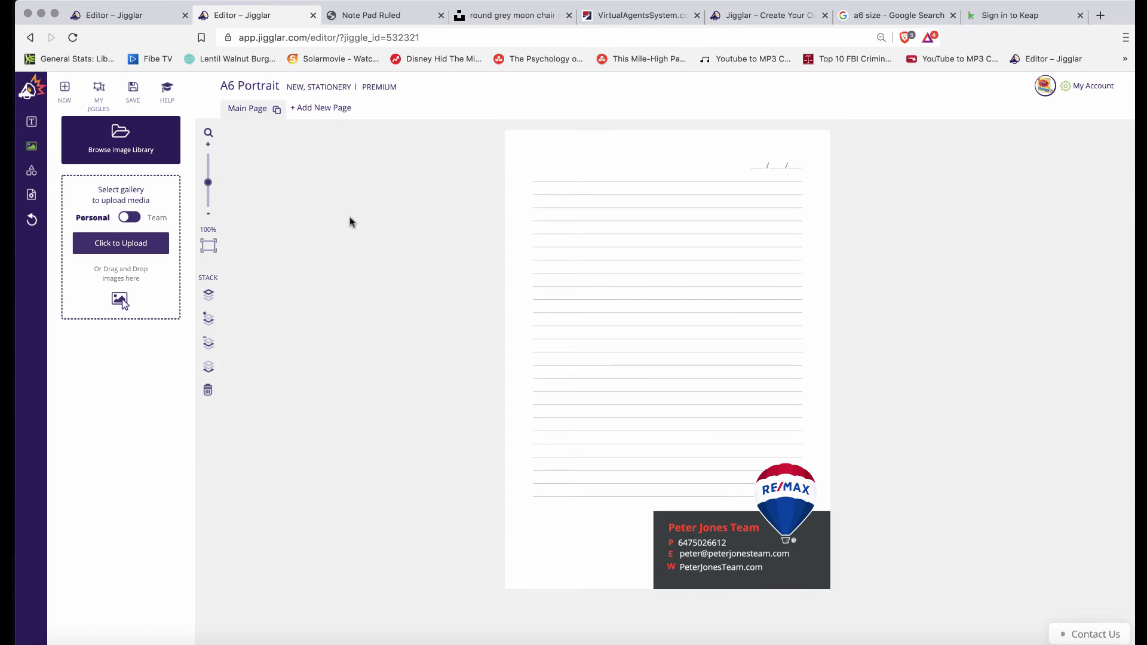
{"action": "left_click", "coordinate": [119, 146]}
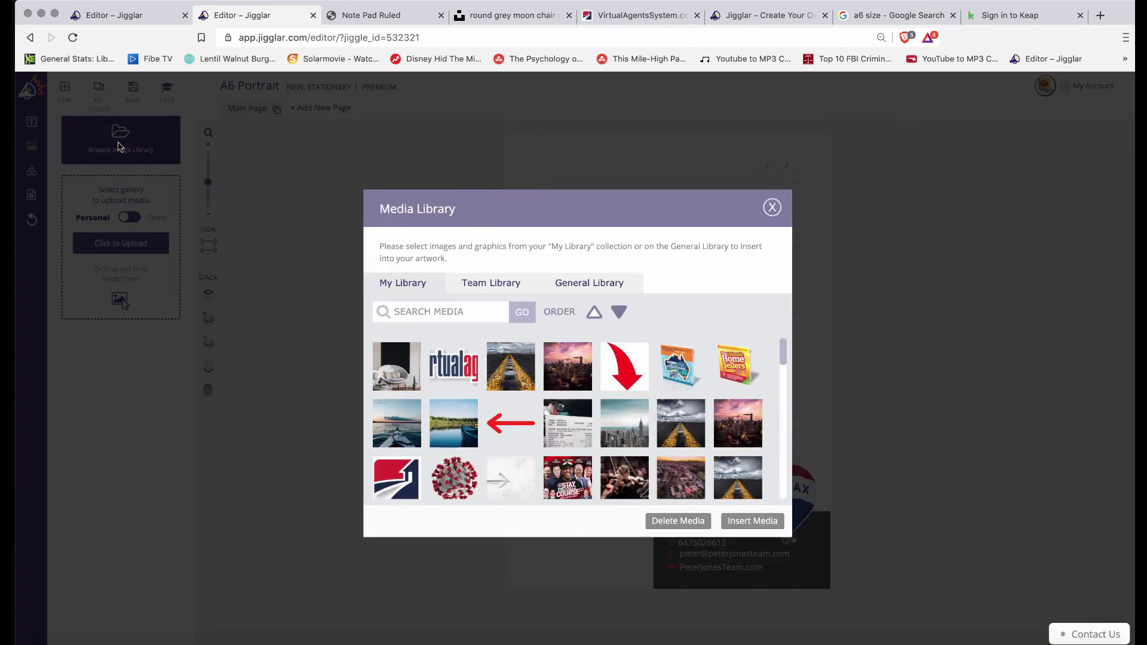
{"action": "scroll", "coordinate": [593, 399], "scroll_direction": "down", "scroll_amount": 5}
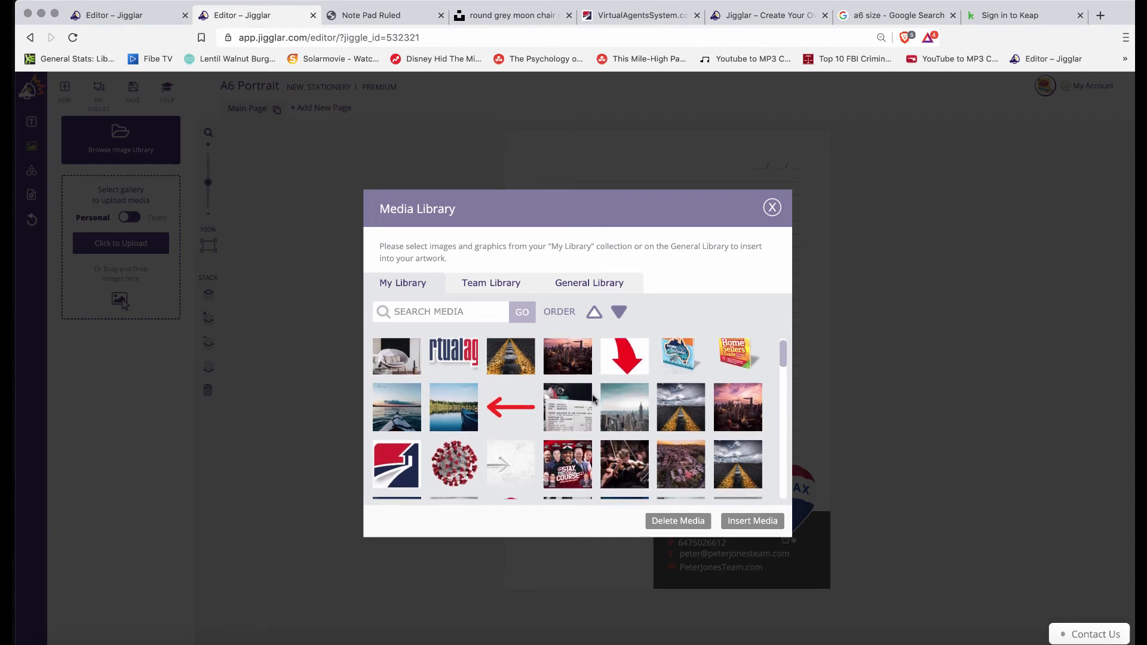
{"action": "scroll", "coordinate": [593, 398], "scroll_direction": "down", "scroll_amount": 10}
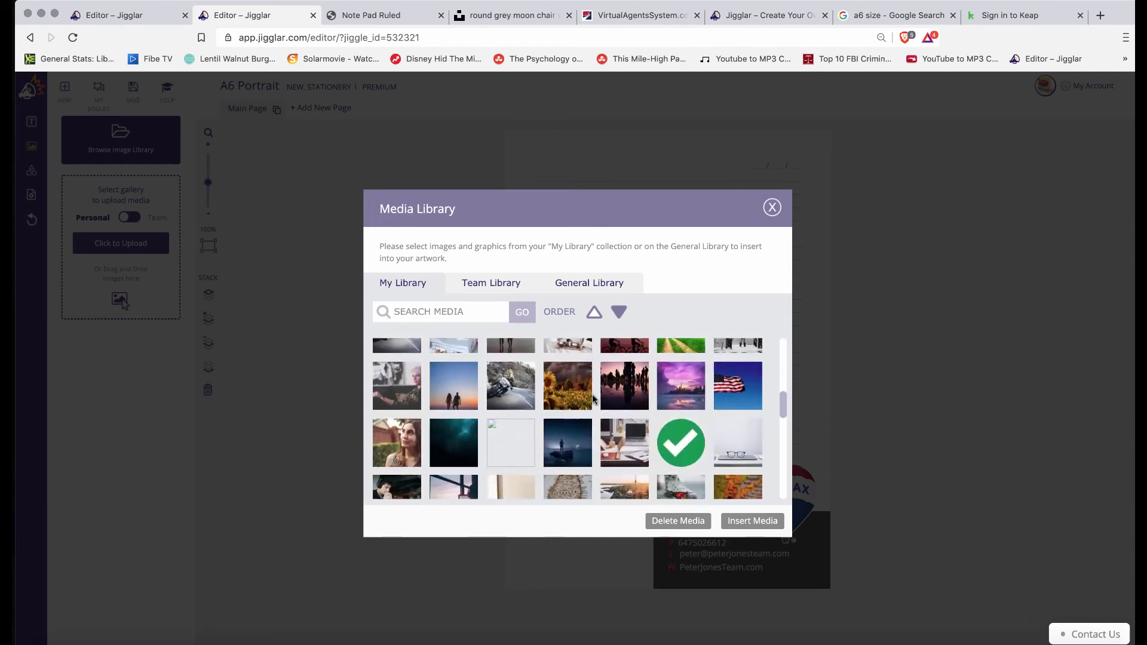
{"action": "scroll", "coordinate": [593, 398], "scroll_direction": "down", "scroll_amount": 2}
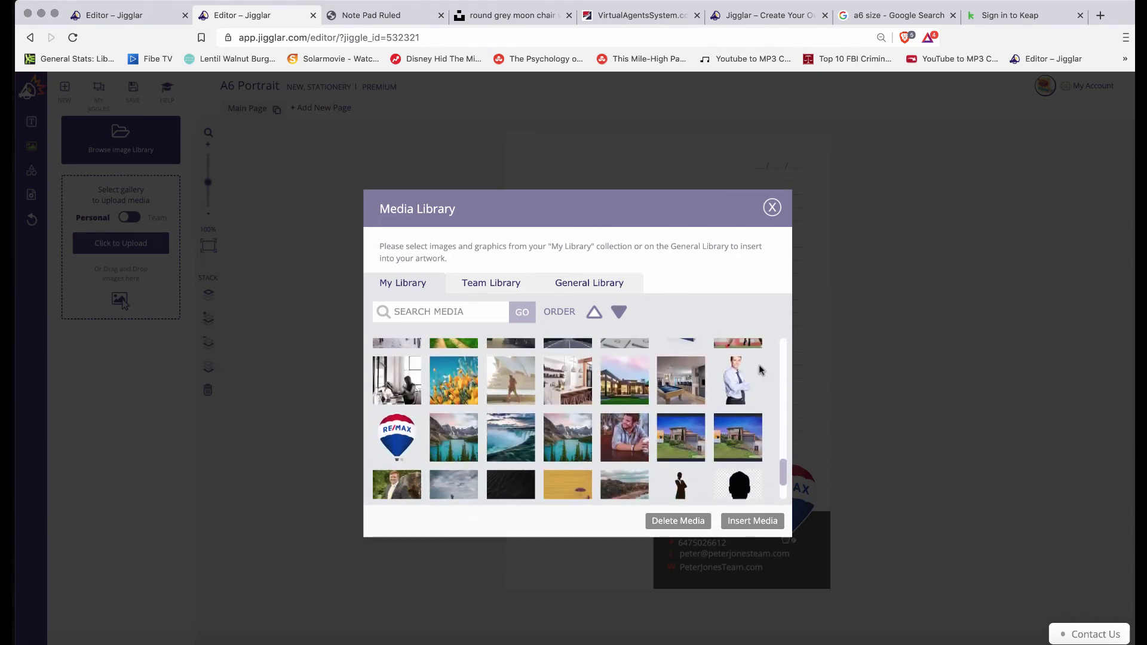
{"action": "left_click", "coordinate": [736, 375]}
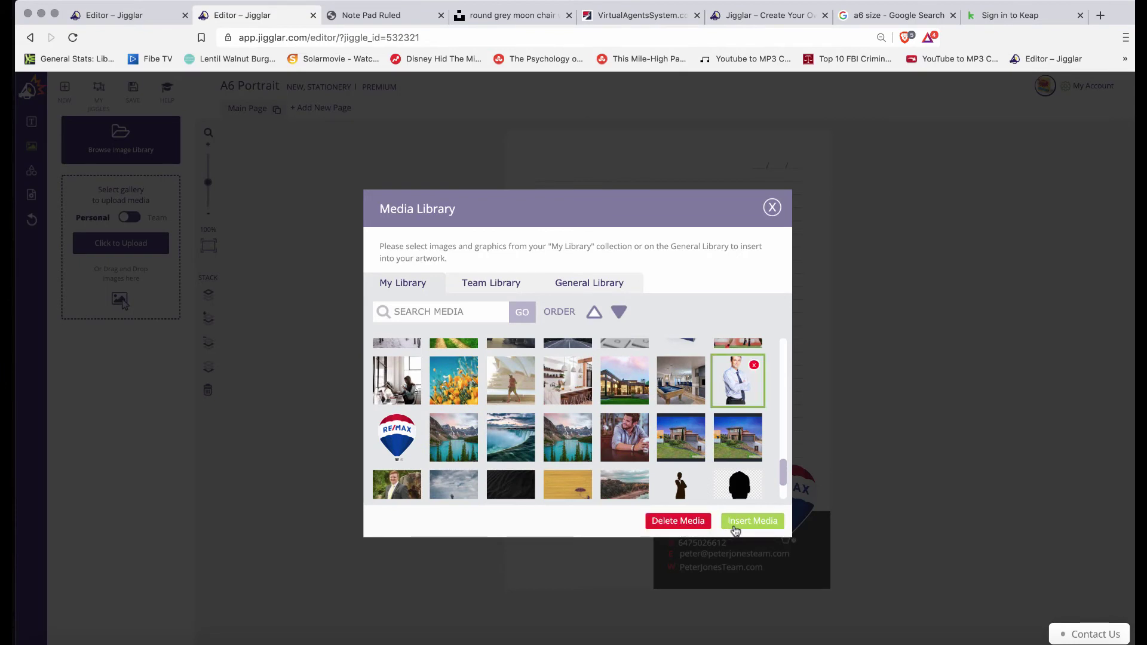
{"action": "left_click", "coordinate": [752, 521]}
{"action": "left_click_drag", "start_coordinate": [660, 353], "coordinate": [565, 519]}
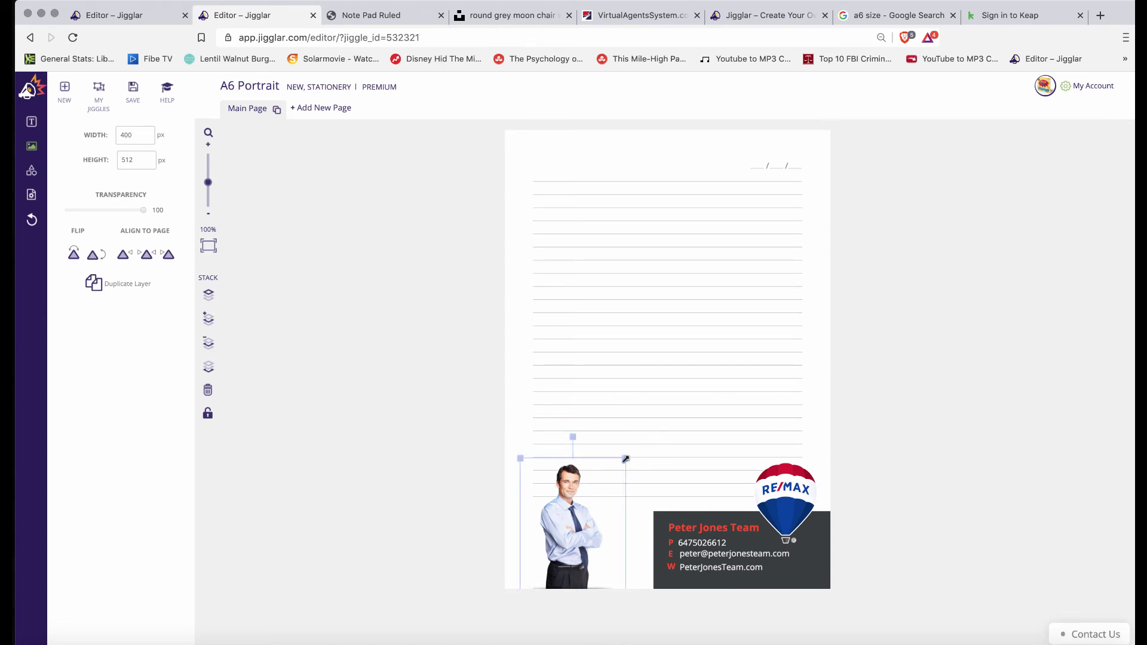
Resize the businessman photo to 552 × 706 px and nudge it beside the contact card
{"action": "left_click_drag", "start_coordinate": [624, 459], "coordinate": [666, 408]}
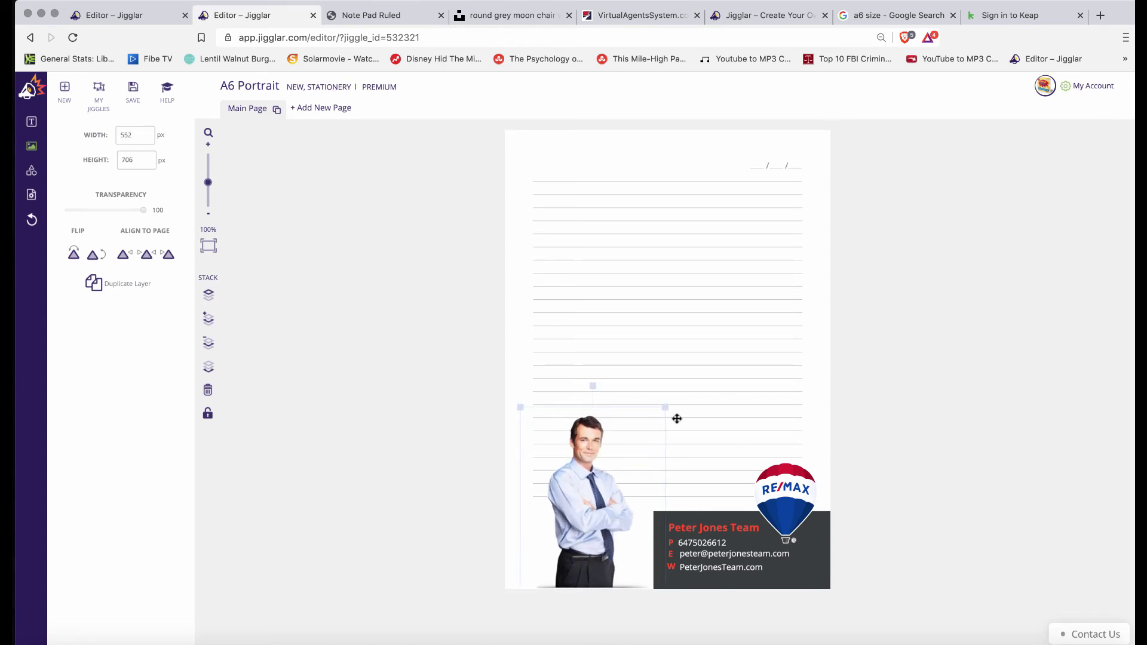
{"action": "left_click_drag", "start_coordinate": [590, 466], "coordinate": [578, 486]}
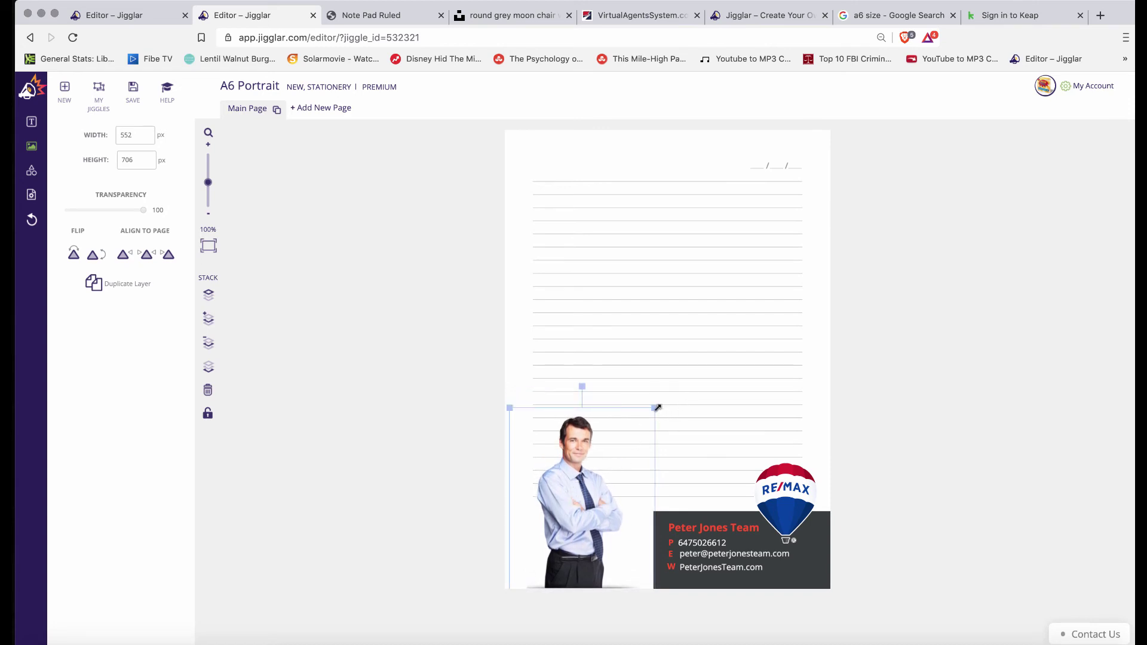
{"action": "mouse_move", "coordinate": [651, 410]}
{"action": "left_mouse_down"}
{"action": "mouse_move", "coordinate": [642, 418]}
{"action": "mouse_move", "coordinate": [660, 412]}
{"action": "left_mouse_up"}
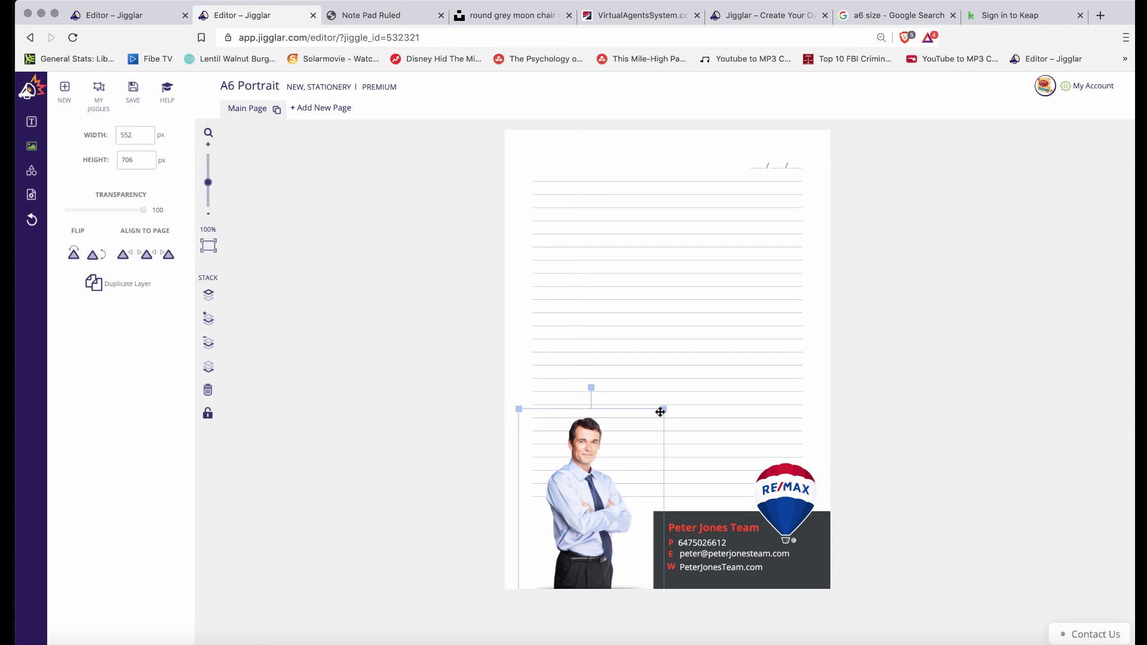
{"action": "left_click", "coordinate": [441, 489]}
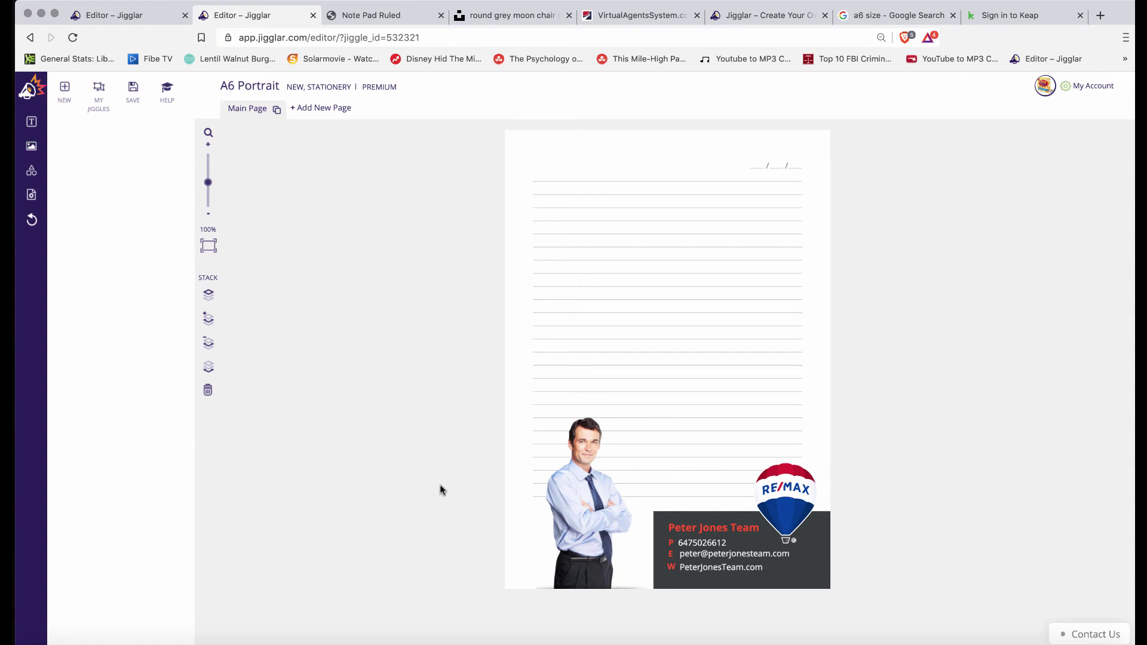
{"action": "left_click", "coordinate": [783, 167]}
{"action": "left_click_drag", "start_coordinate": [728, 138], "coordinate": [808, 174]}
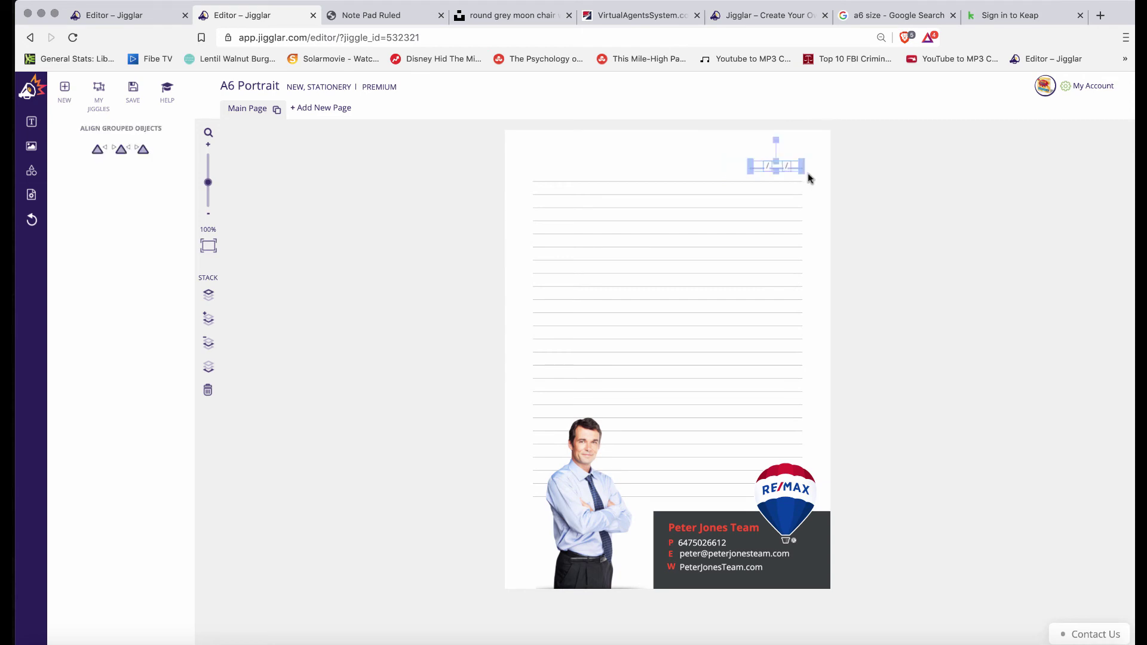
{"action": "key", "text": "Delete"}
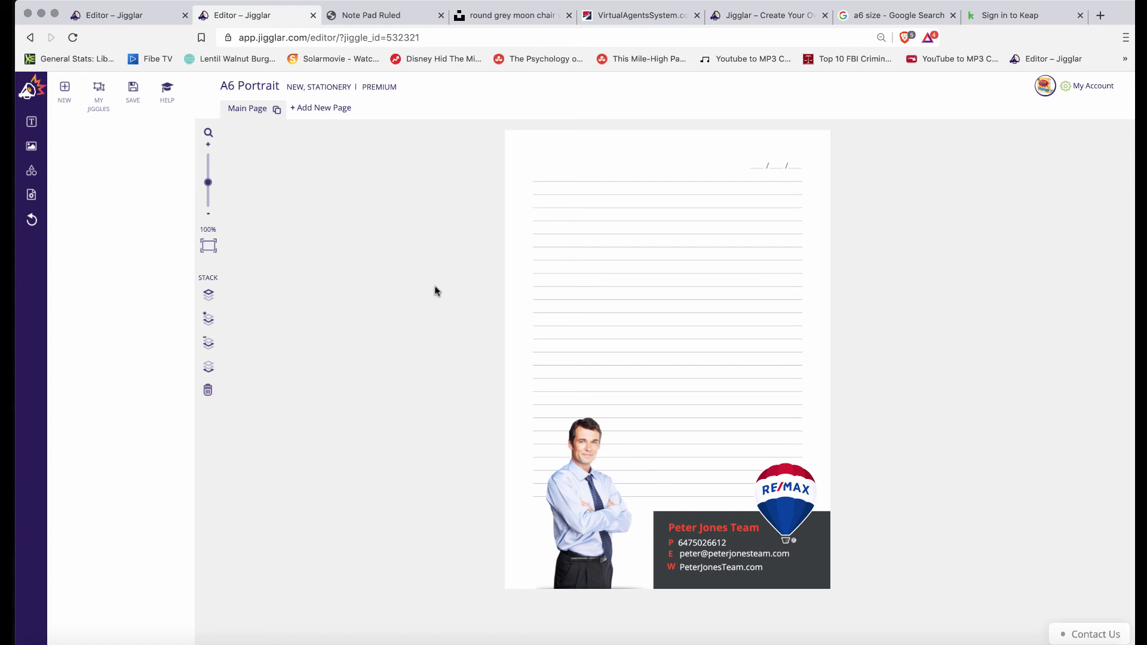
Save the design to My Jiggles under the name 'Test'
{"action": "left_click", "coordinate": [132, 89]}
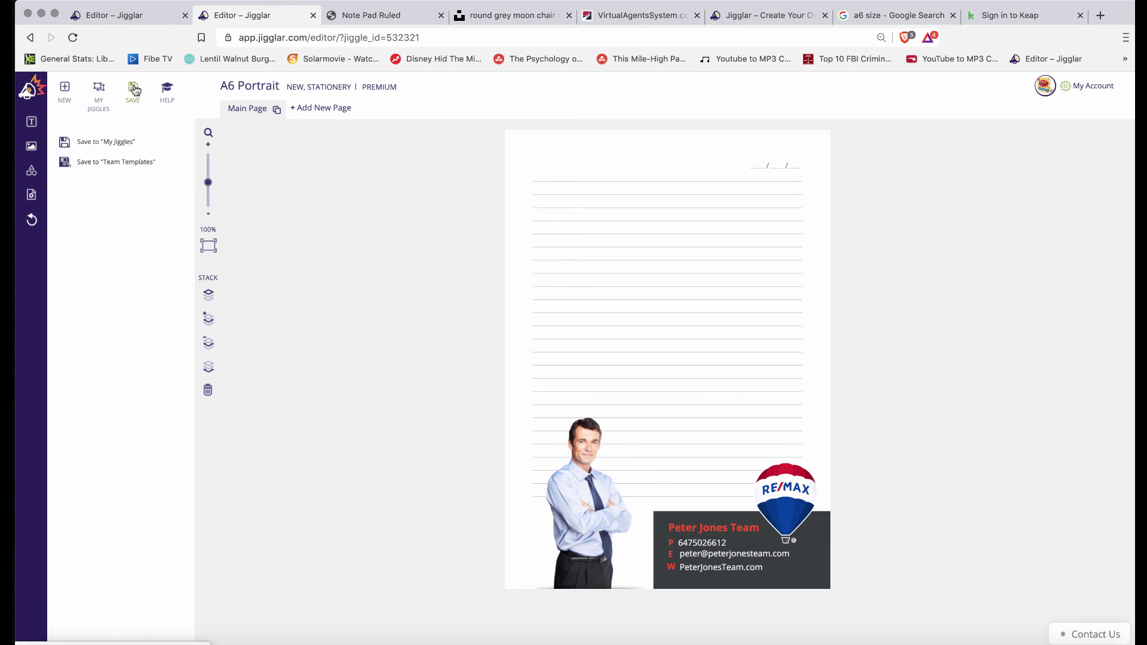
{"action": "left_click", "coordinate": [118, 143]}
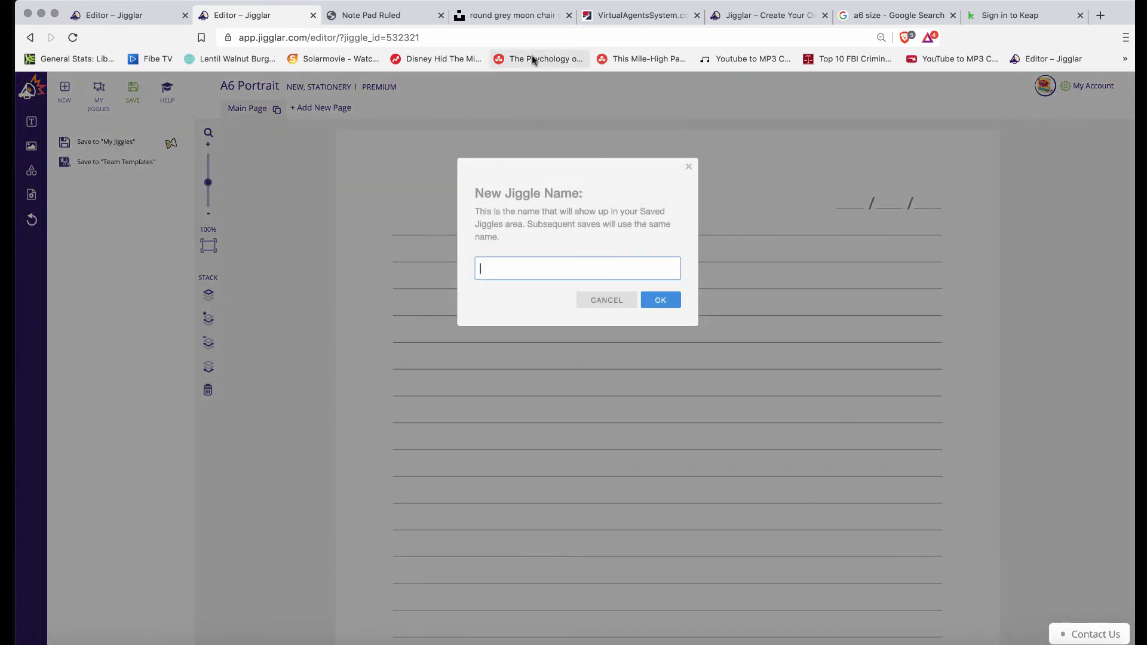
{"action": "type", "text": "Test"}
{"action": "key", "text": "Return"}
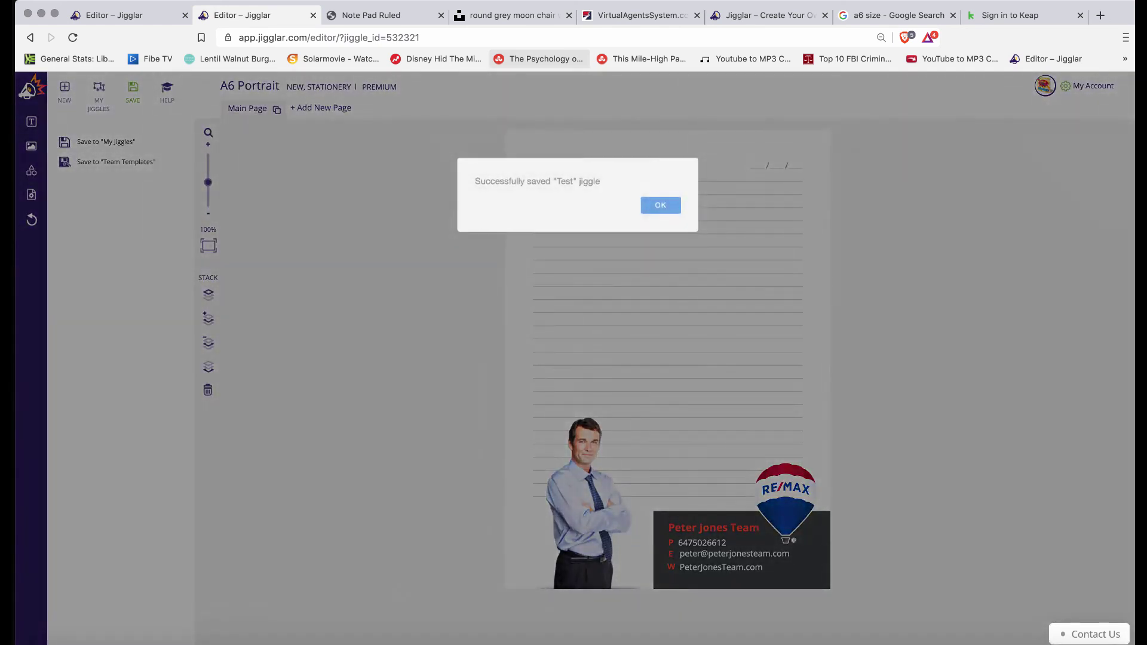
{"action": "left_click", "coordinate": [660, 206]}
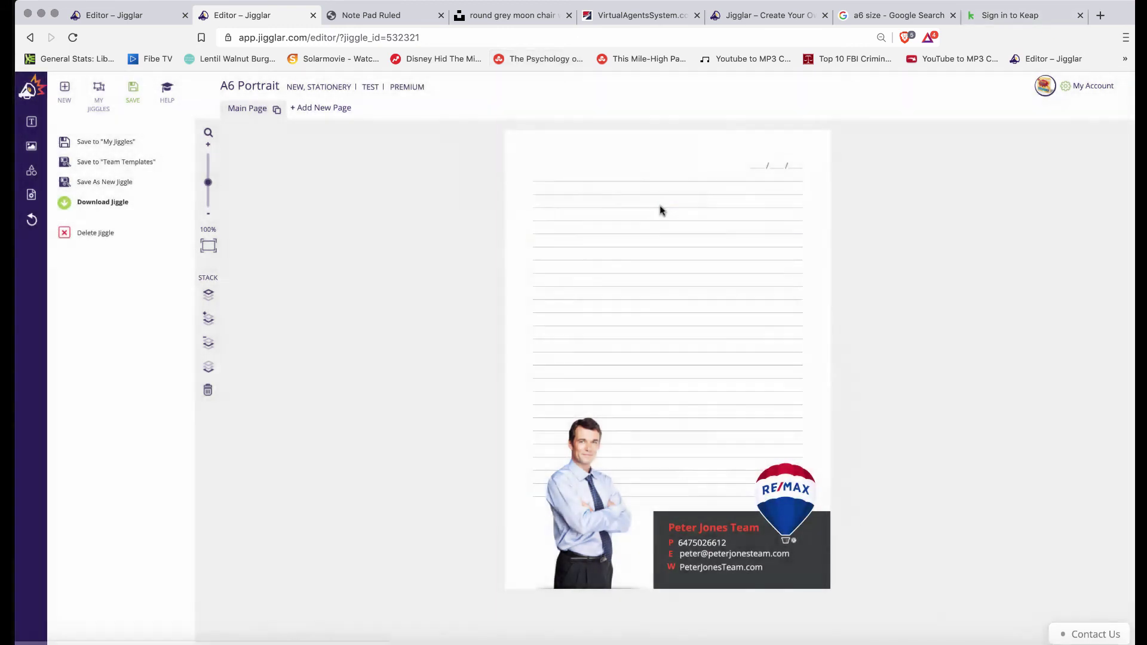
Download the notepad as a PDF Standard/Office file to the Desktop and open Test (1).pdf
{"action": "left_click", "coordinate": [115, 204]}
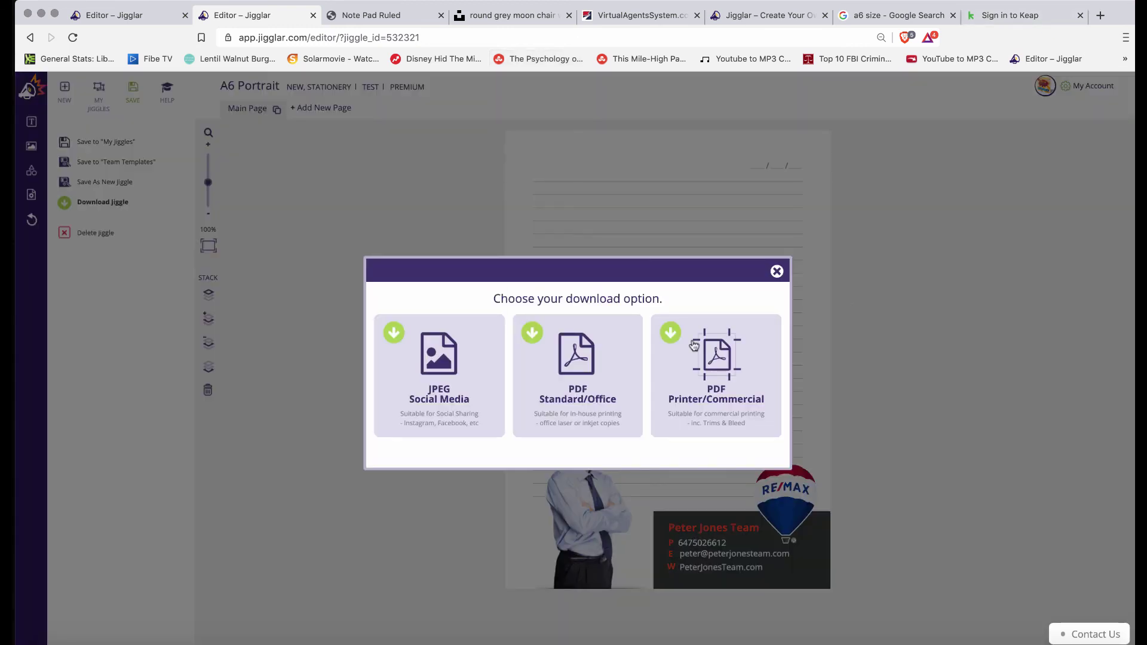
{"action": "left_click", "coordinate": [578, 358]}
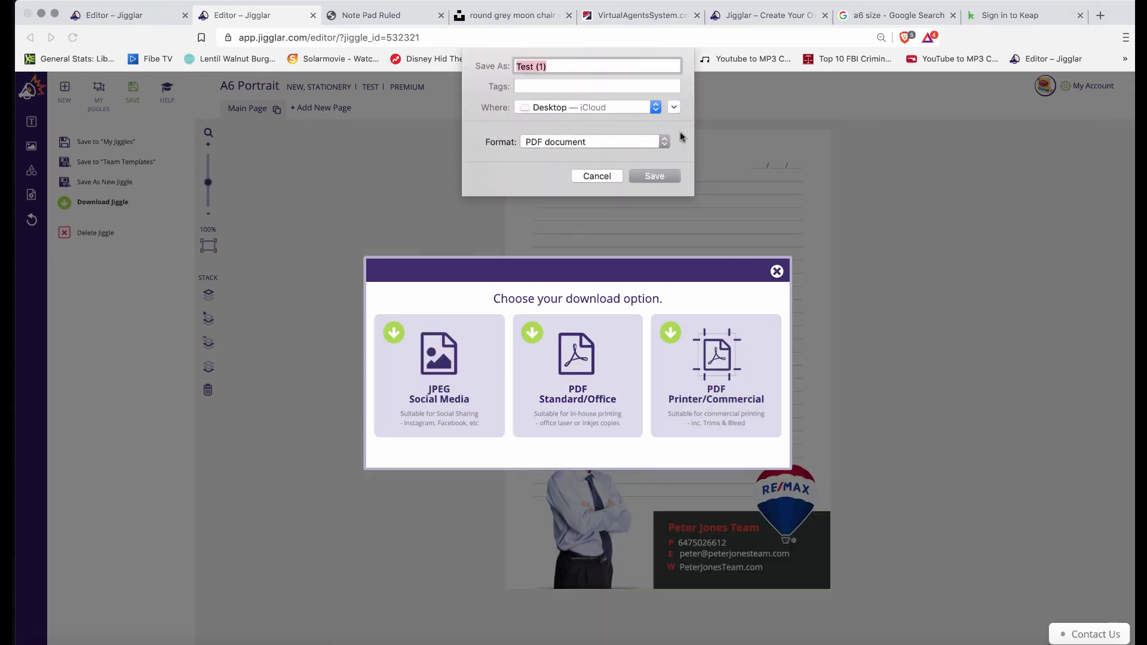
{"action": "left_click", "coordinate": [657, 177]}
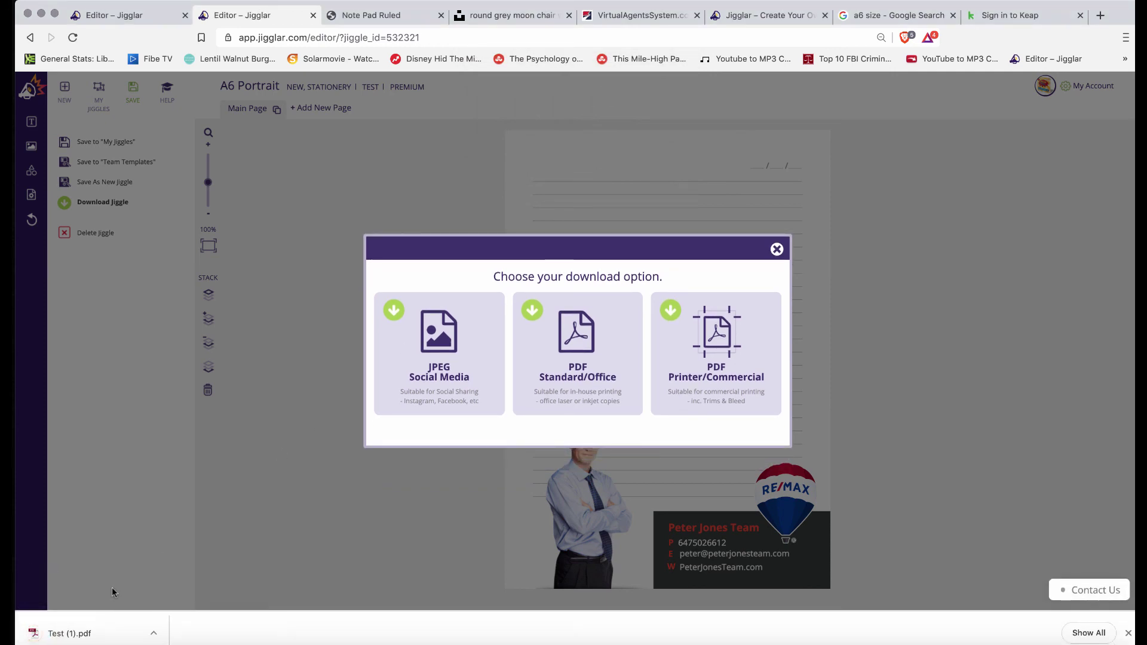
{"action": "left_click", "coordinate": [70, 635]}
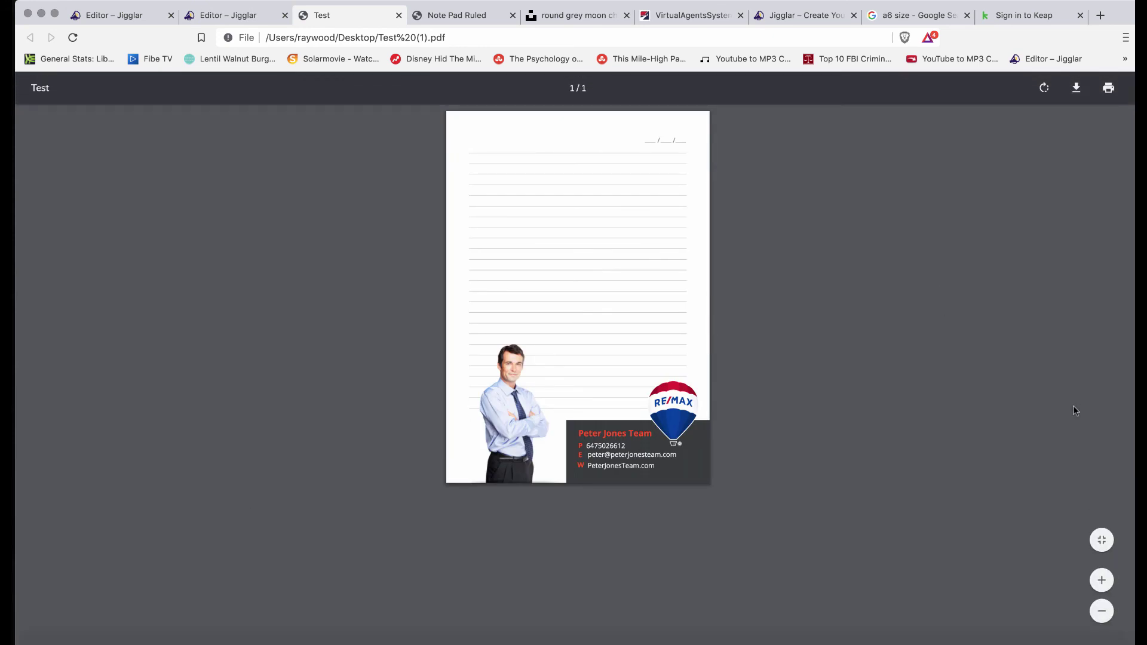
{"action": "left_click", "coordinate": [1101, 580]}
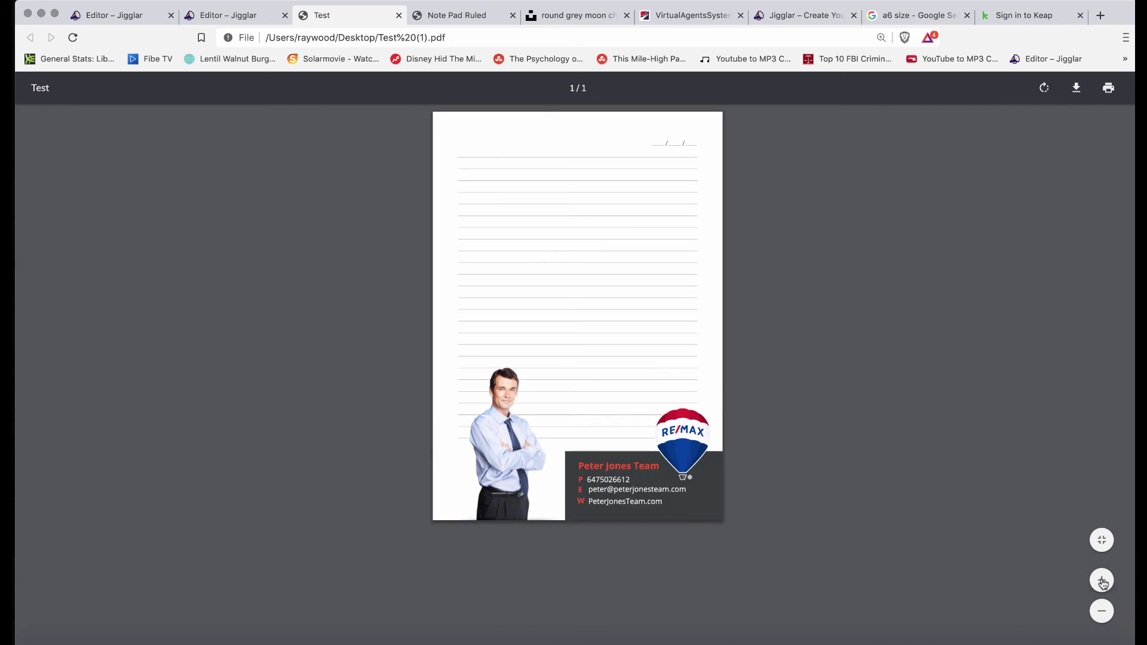
{"action": "left_click", "coordinate": [1102, 581]}
{"action": "left_click", "coordinate": [1103, 583]}
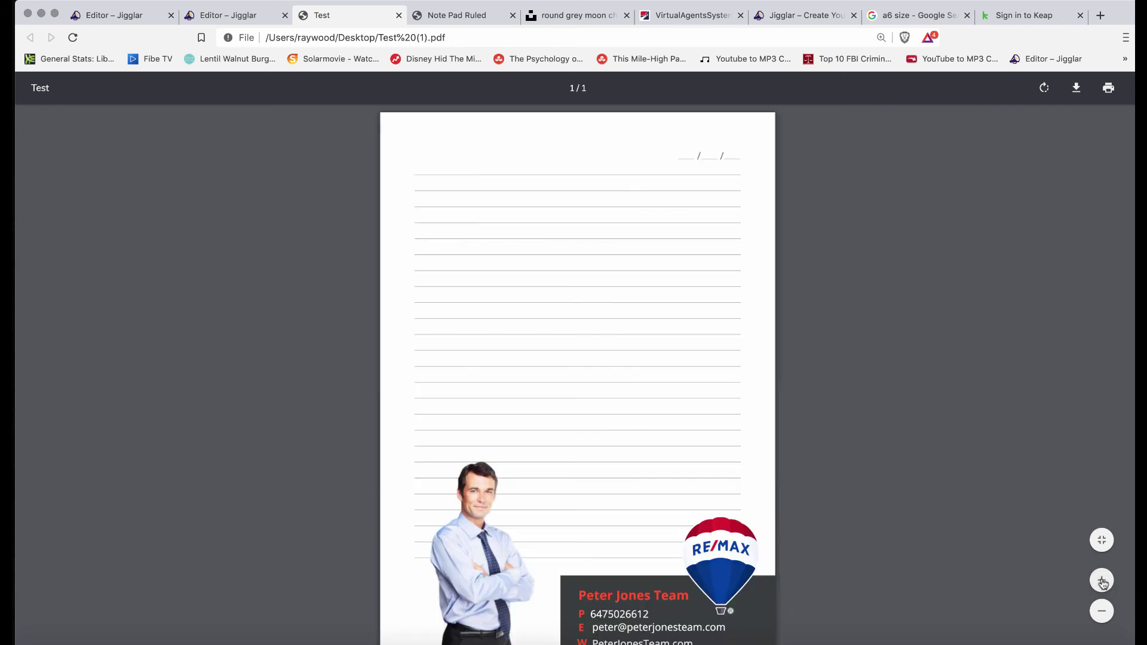
{"action": "scroll", "coordinate": [576, 402], "scroll_direction": "down", "scroll_amount": 1}
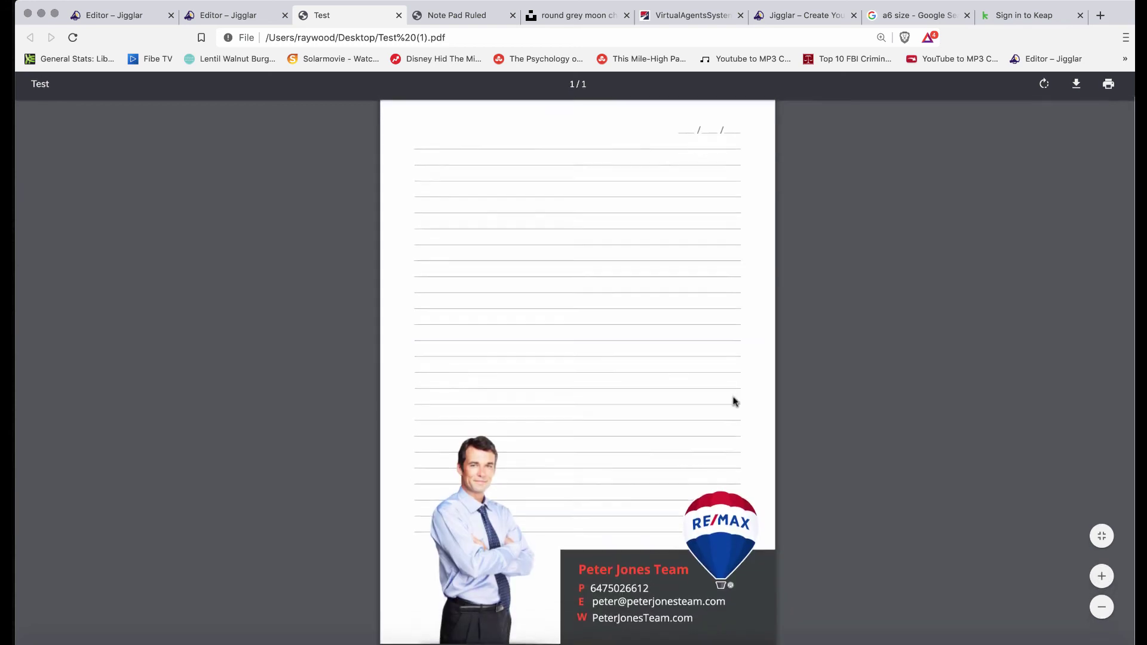
{"action": "left_click", "coordinate": [1103, 583]}
{"action": "scroll", "coordinate": [661, 405], "scroll_direction": "down", "scroll_amount": 3}
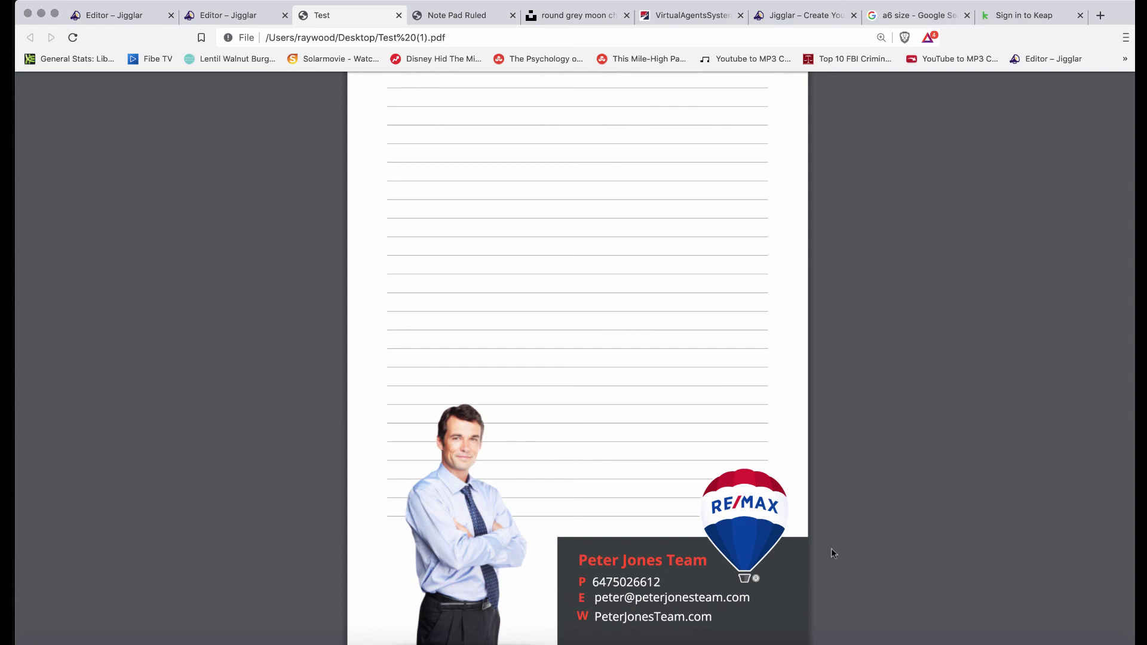
{"action": "mouse_move", "coordinate": [1050, 557]}
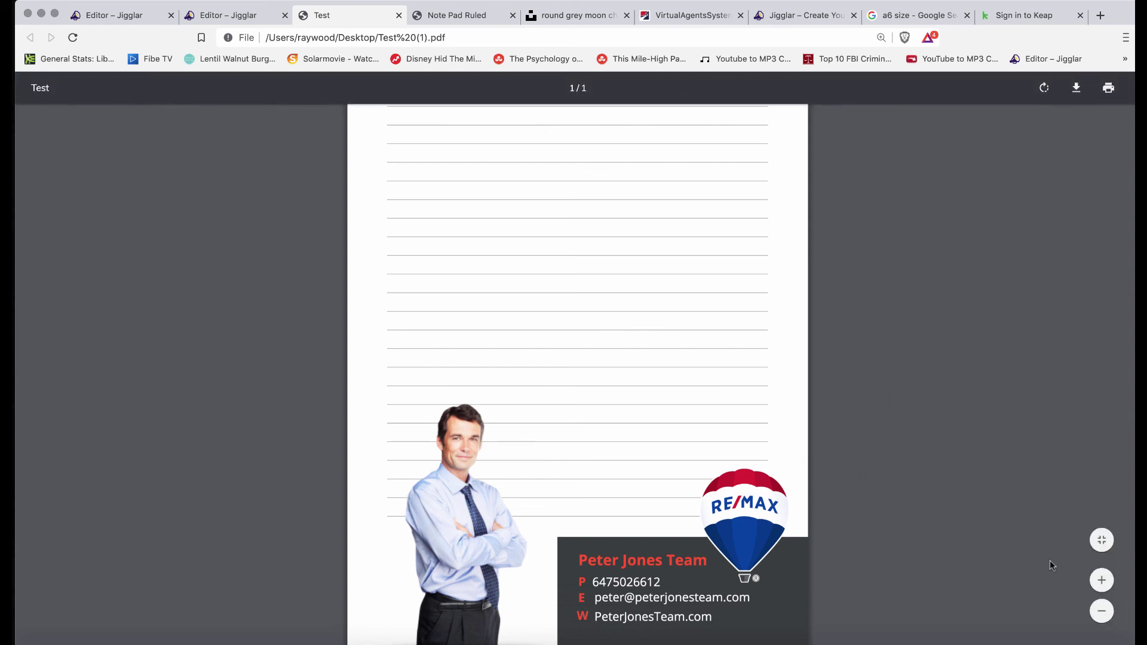
{"action": "left_click", "coordinate": [1102, 611]}
{"action": "left_click", "coordinate": [1102, 611]}
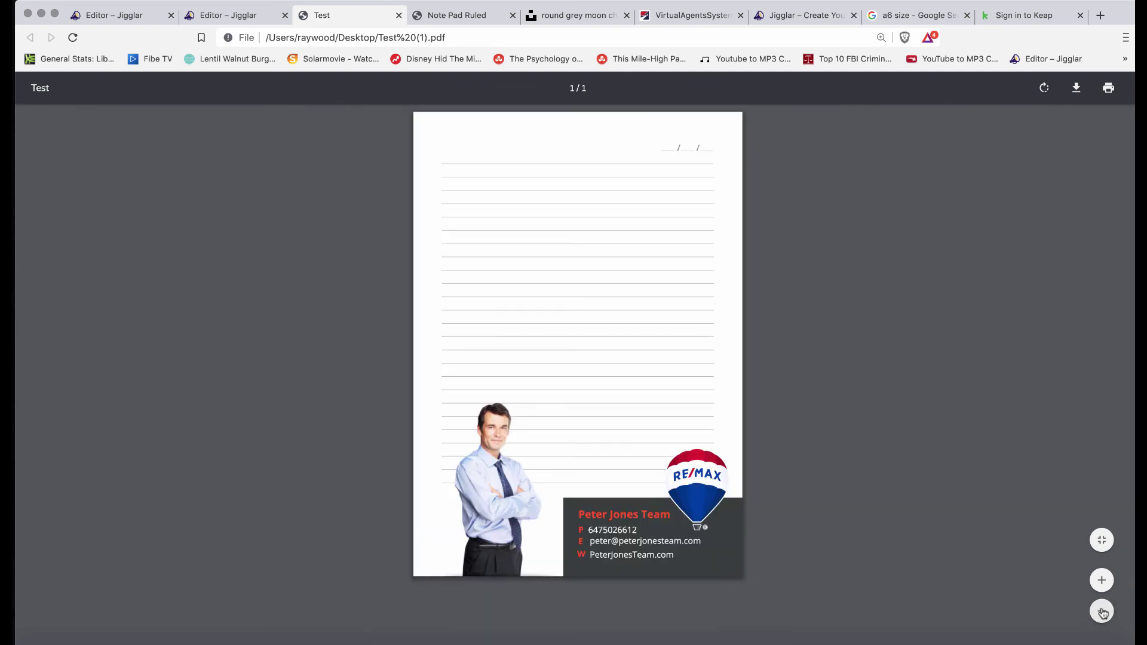
{"action": "left_click", "coordinate": [1102, 611]}
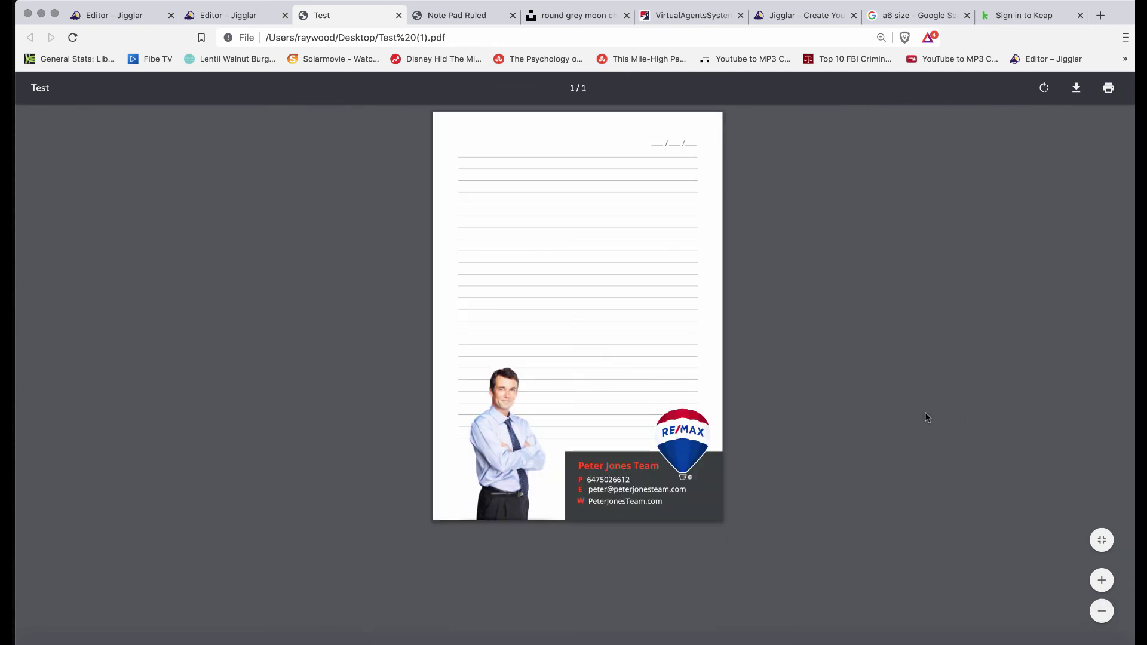